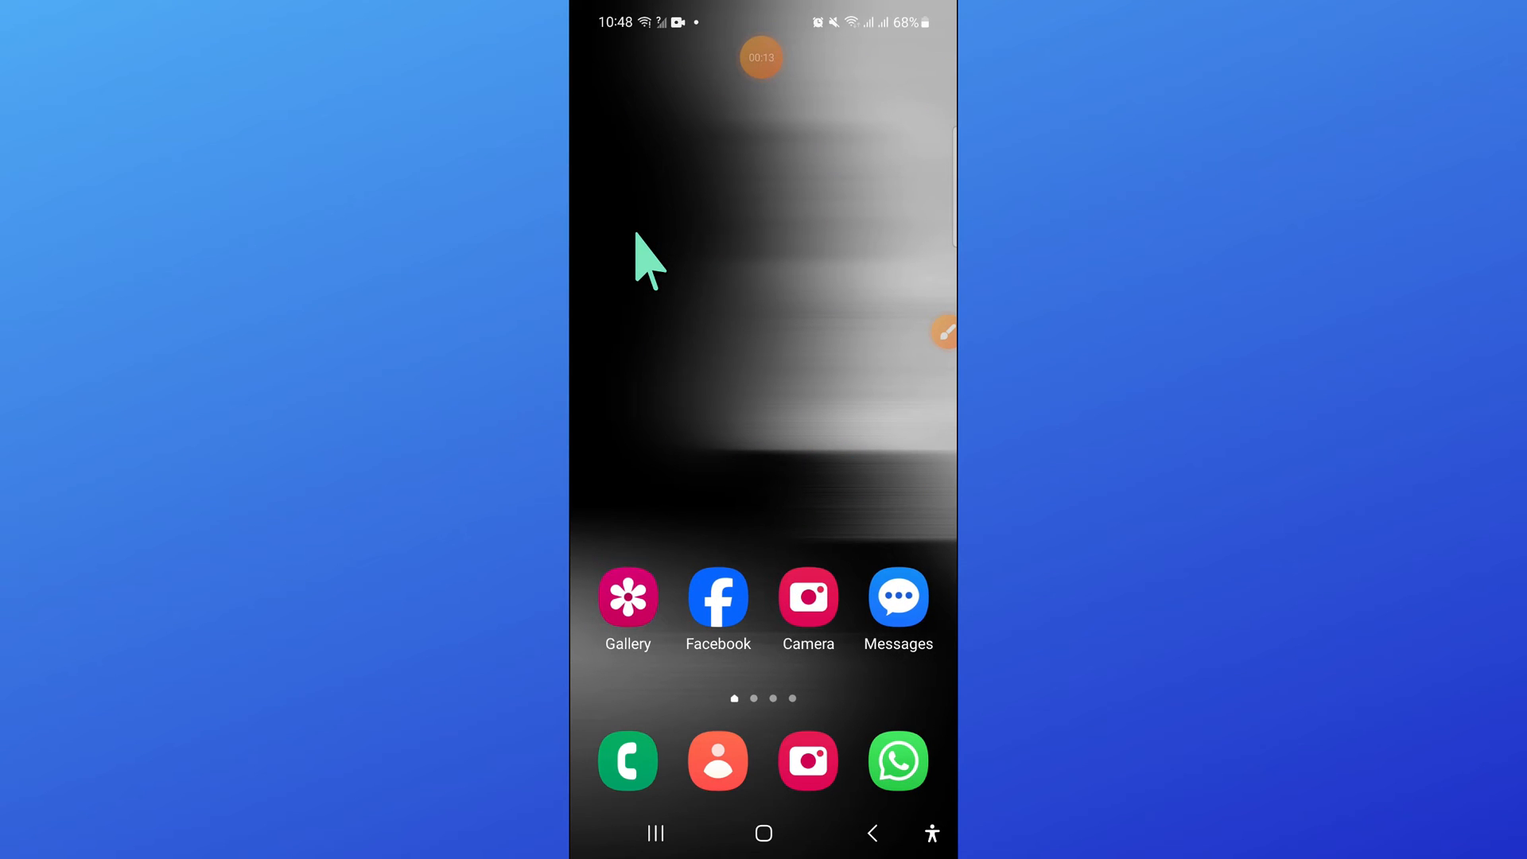
Swipe to the second home-screen page where Settings and Play Store appear
mouse_move(636, 238)
left_mouse_down()
mouse_move(637, 255)
mouse_move(606, 239)
left_mouse_up()
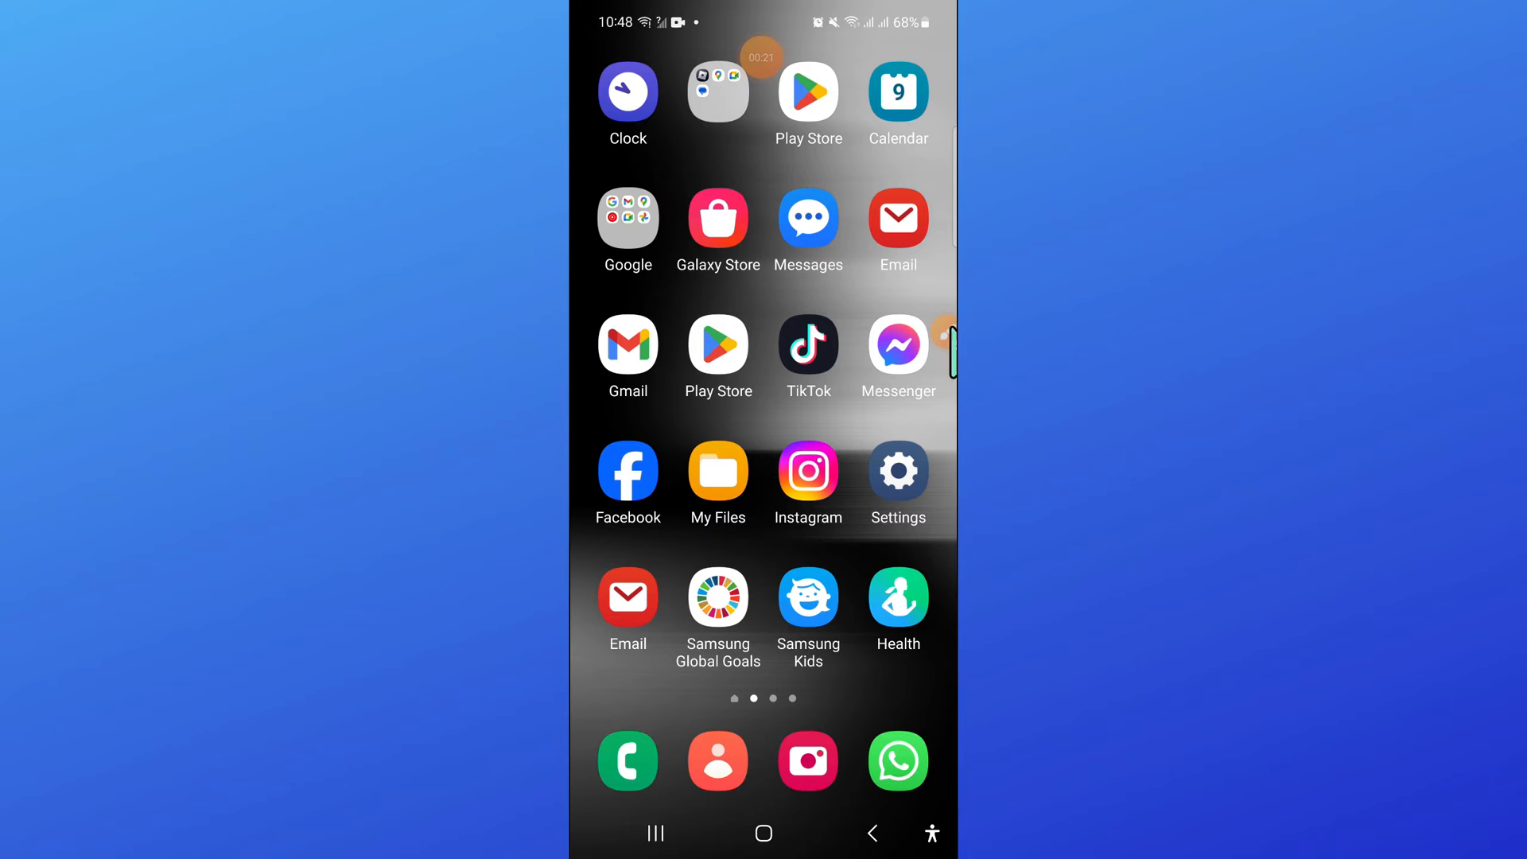
left_click(930, 335)
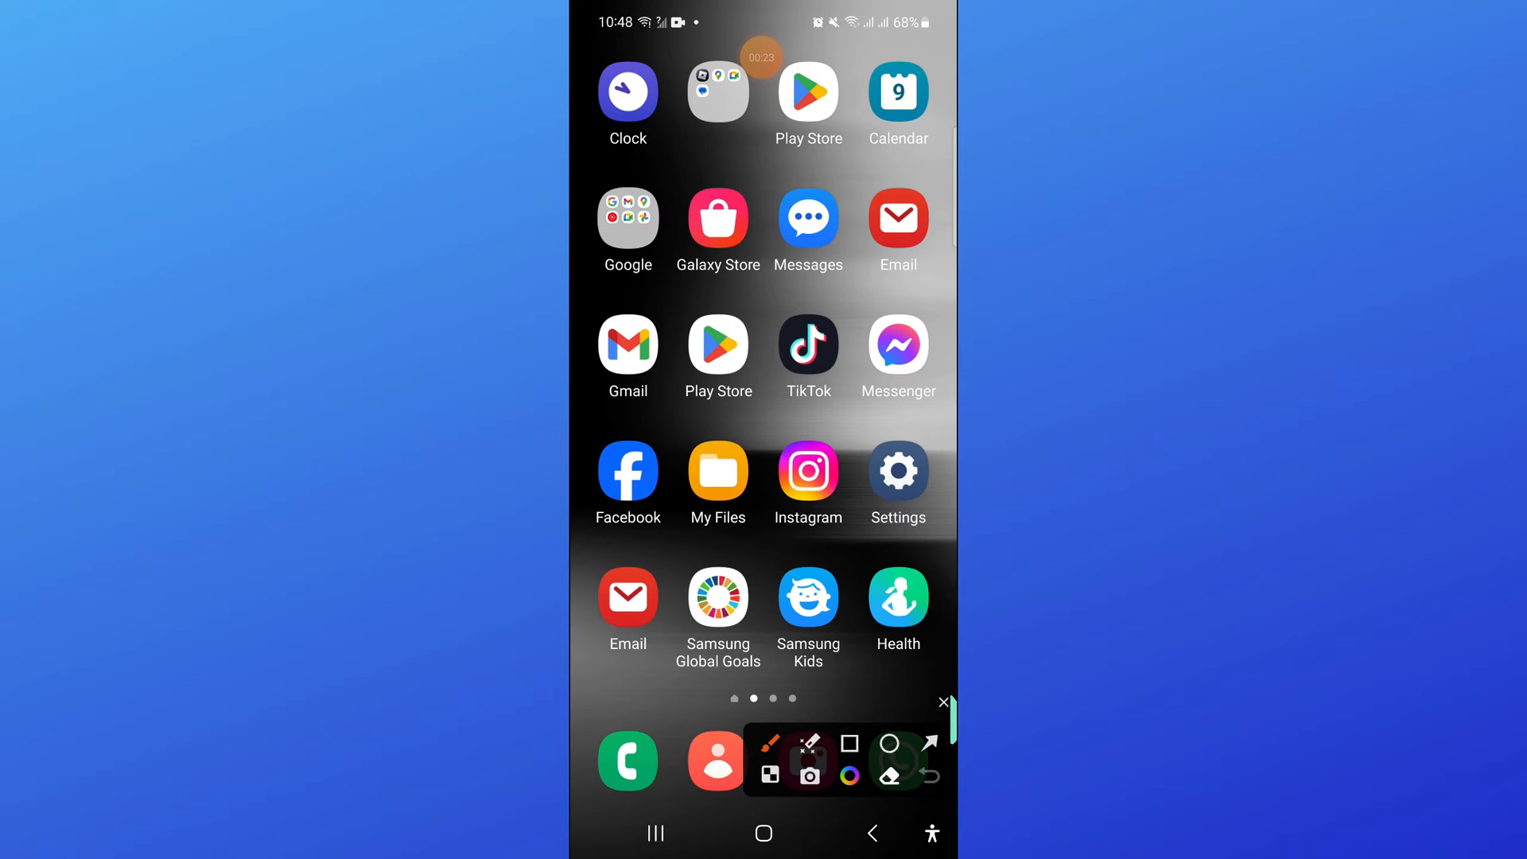
Switch Flight mode on and back off from the Quick Settings panel, then close it
left_click_drag(691, 25, 698, 597)
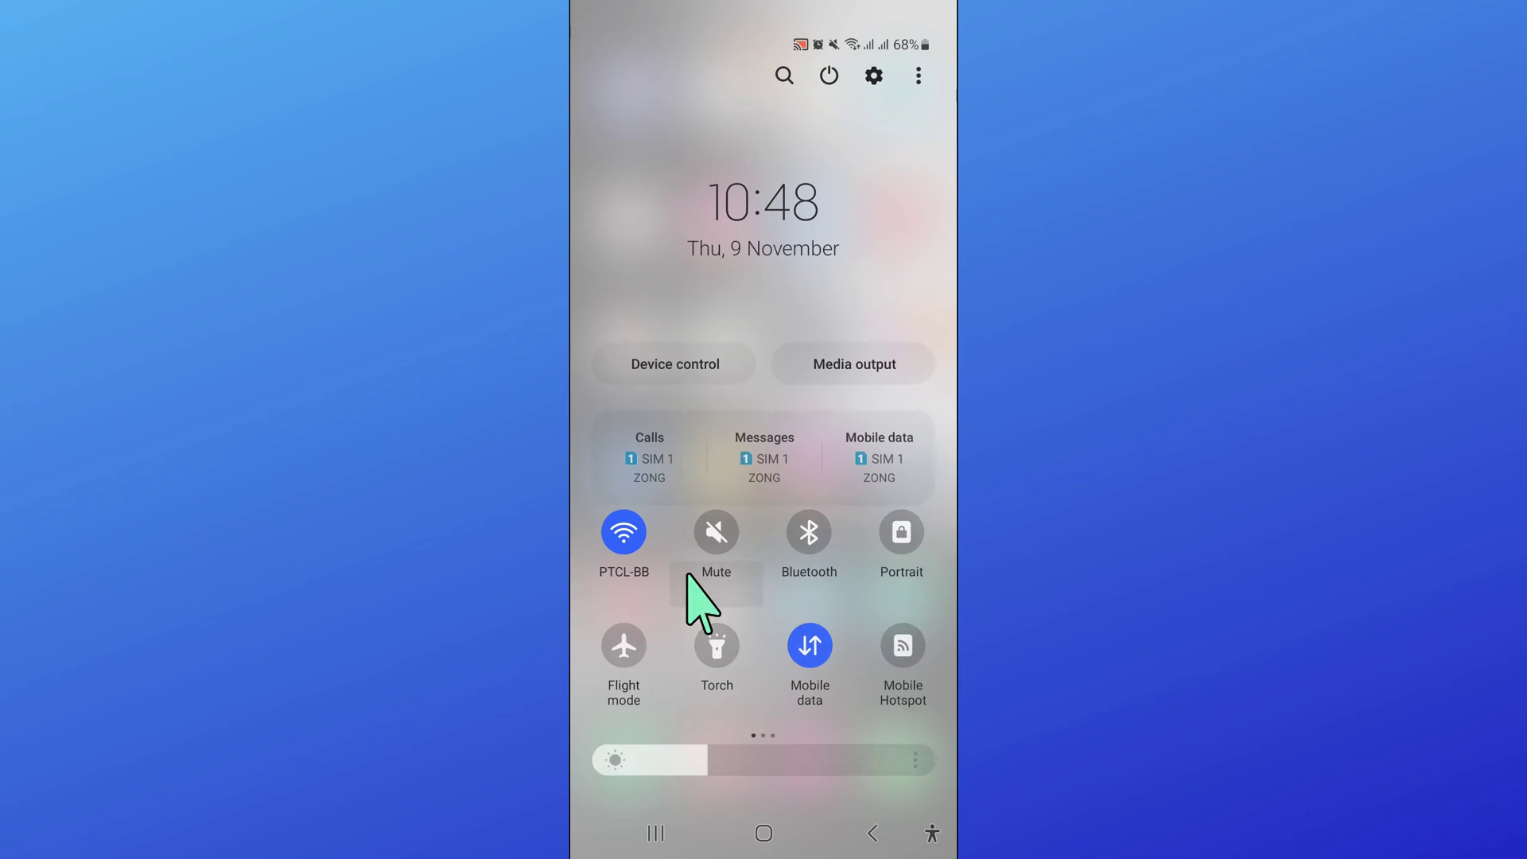
left_click(624, 650)
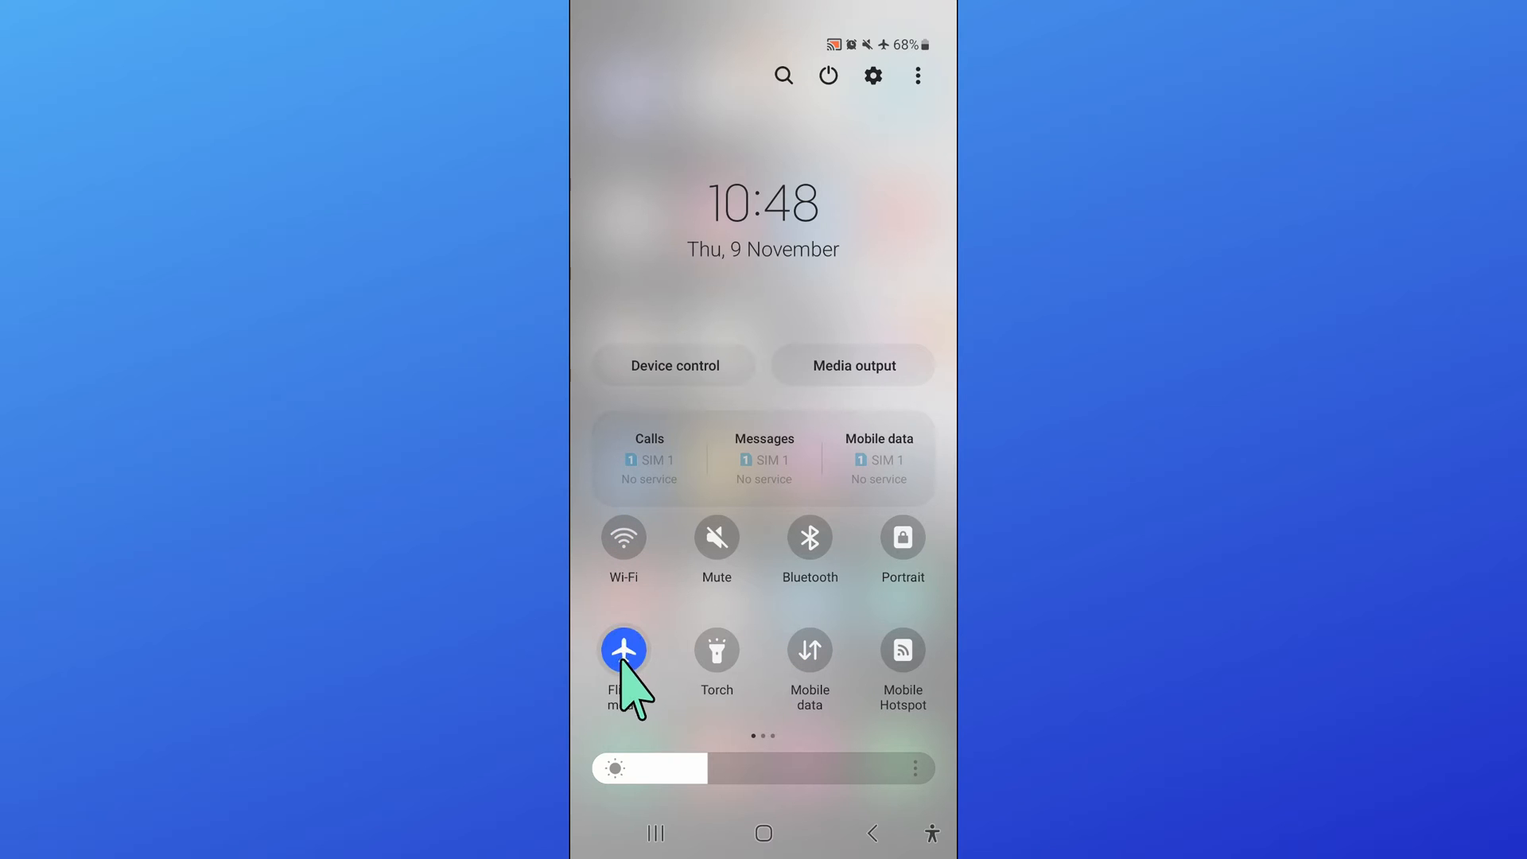
left_click(621, 663)
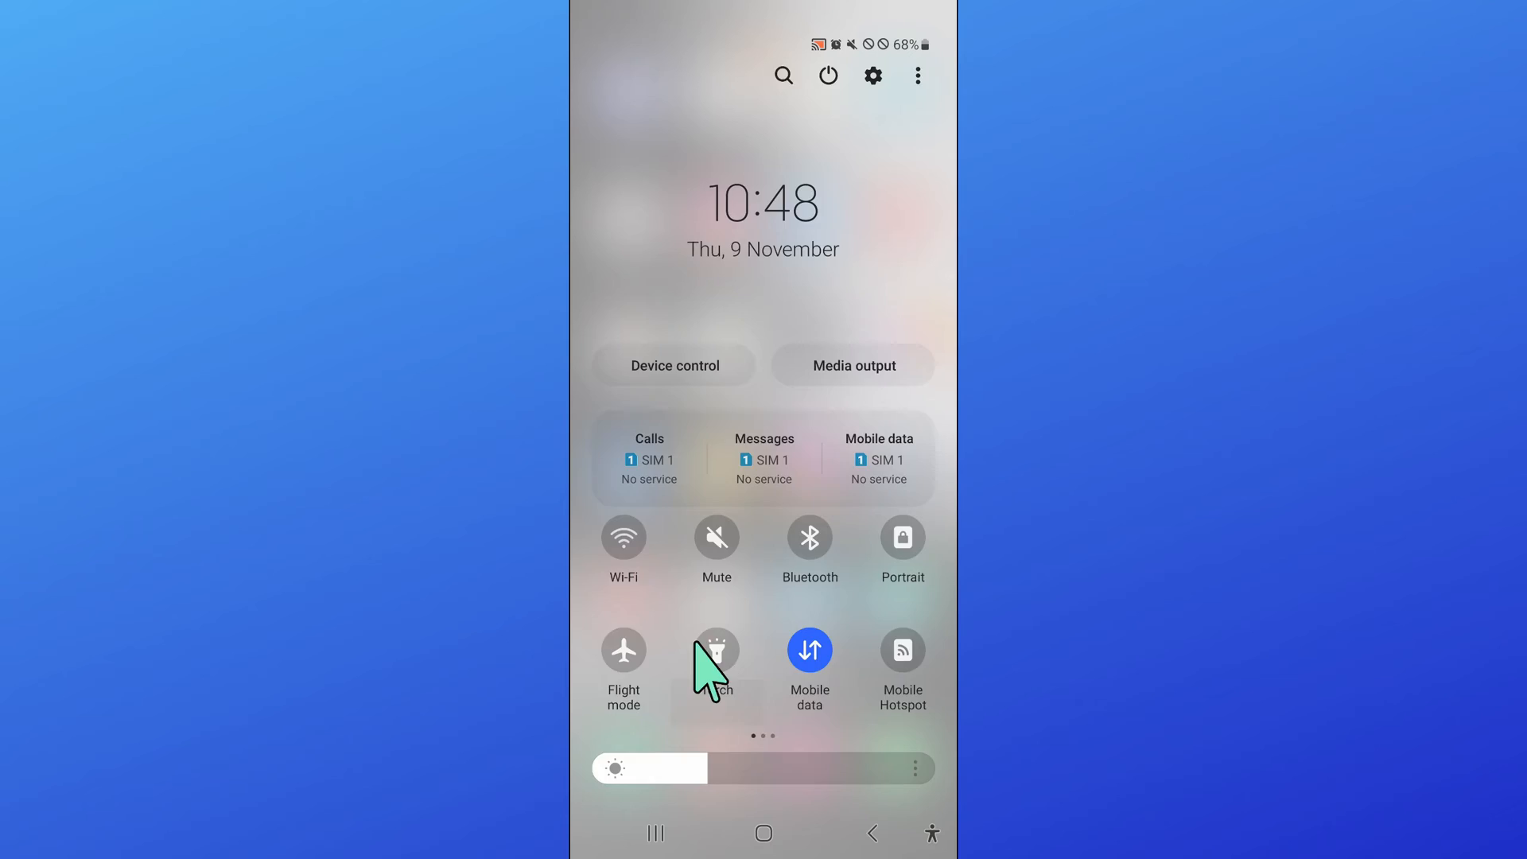
left_click_drag(699, 665, 697, 435)
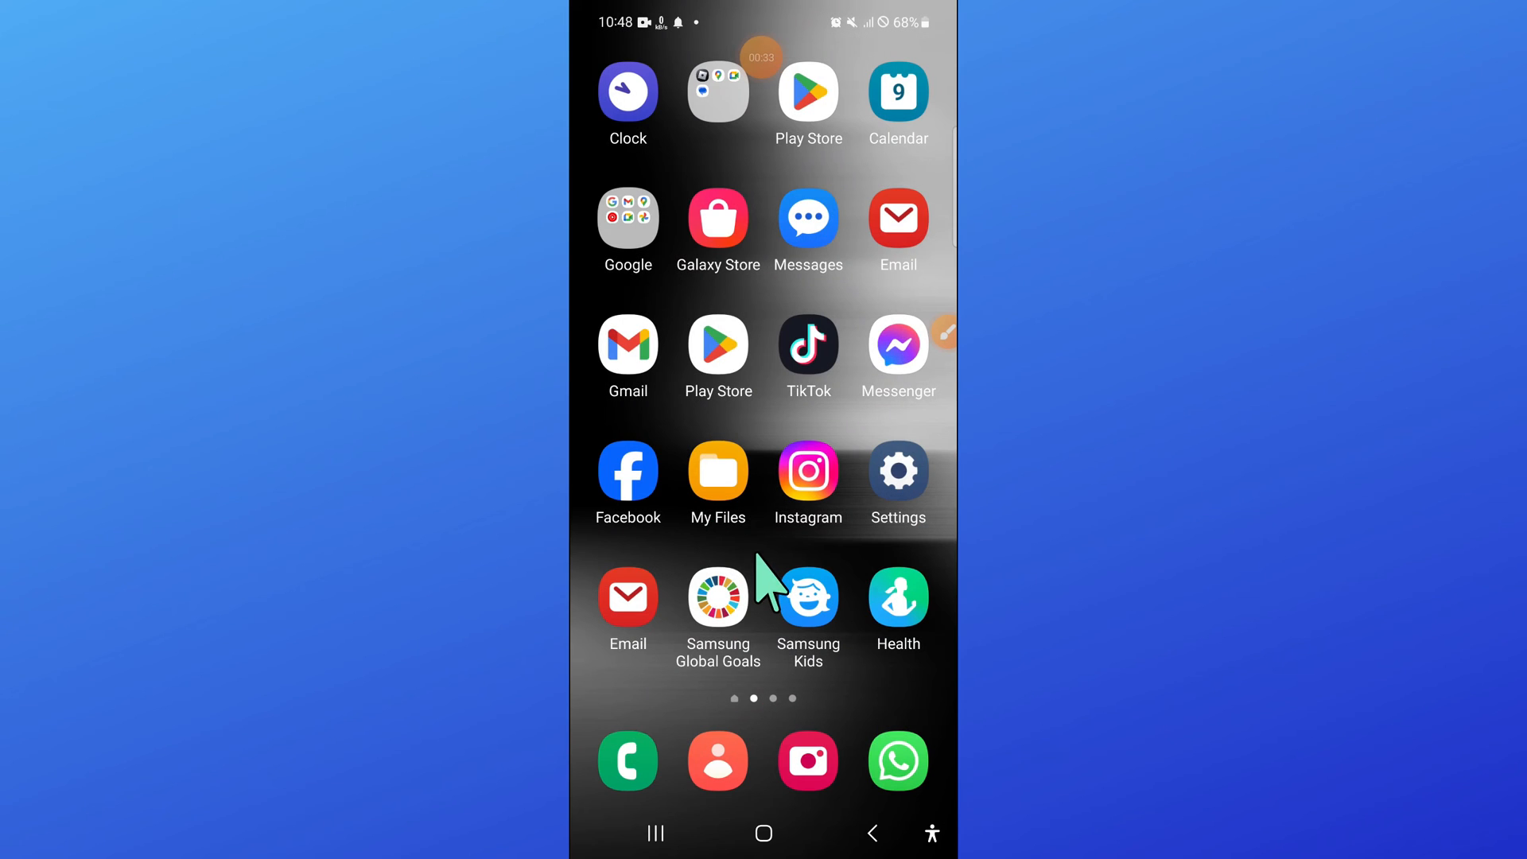
Highlight the Settings icon with a box and arrow, then launch the Settings app
left_click(930, 334)
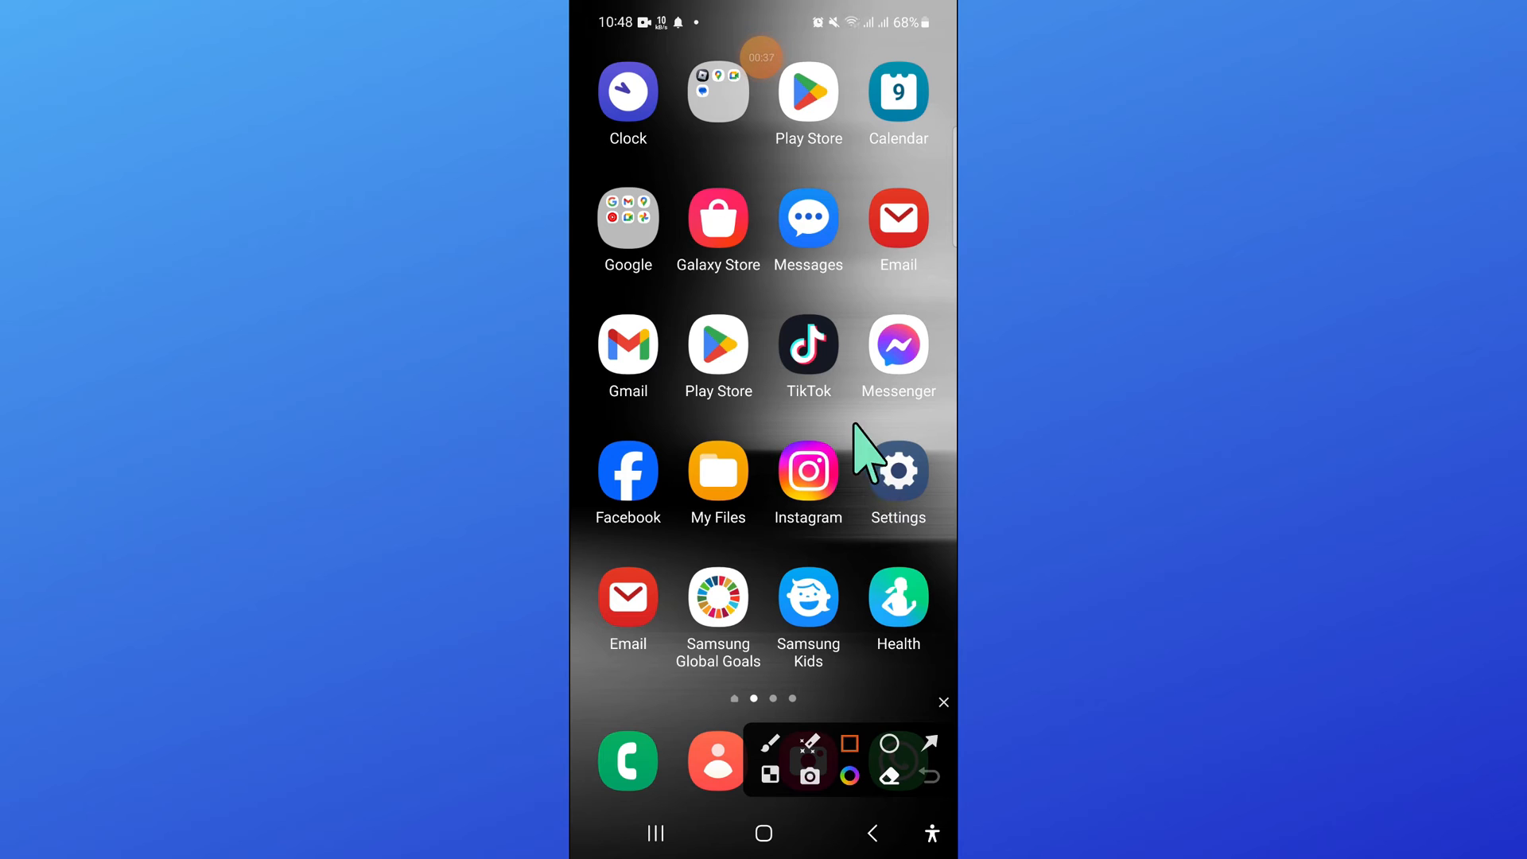
left_click_drag(851, 425, 944, 549)
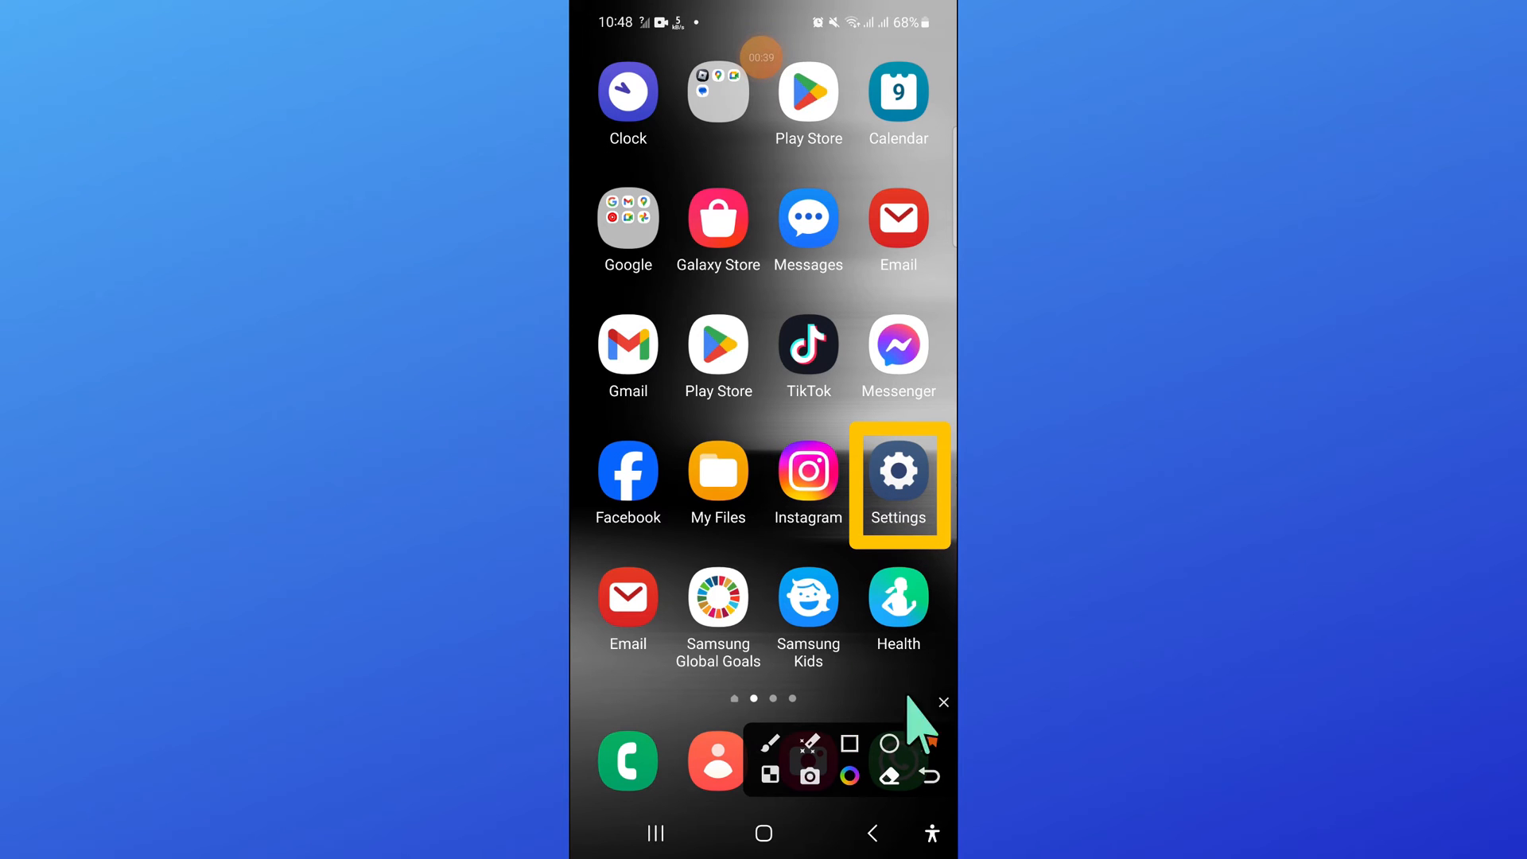
left_click_drag(841, 646, 895, 552)
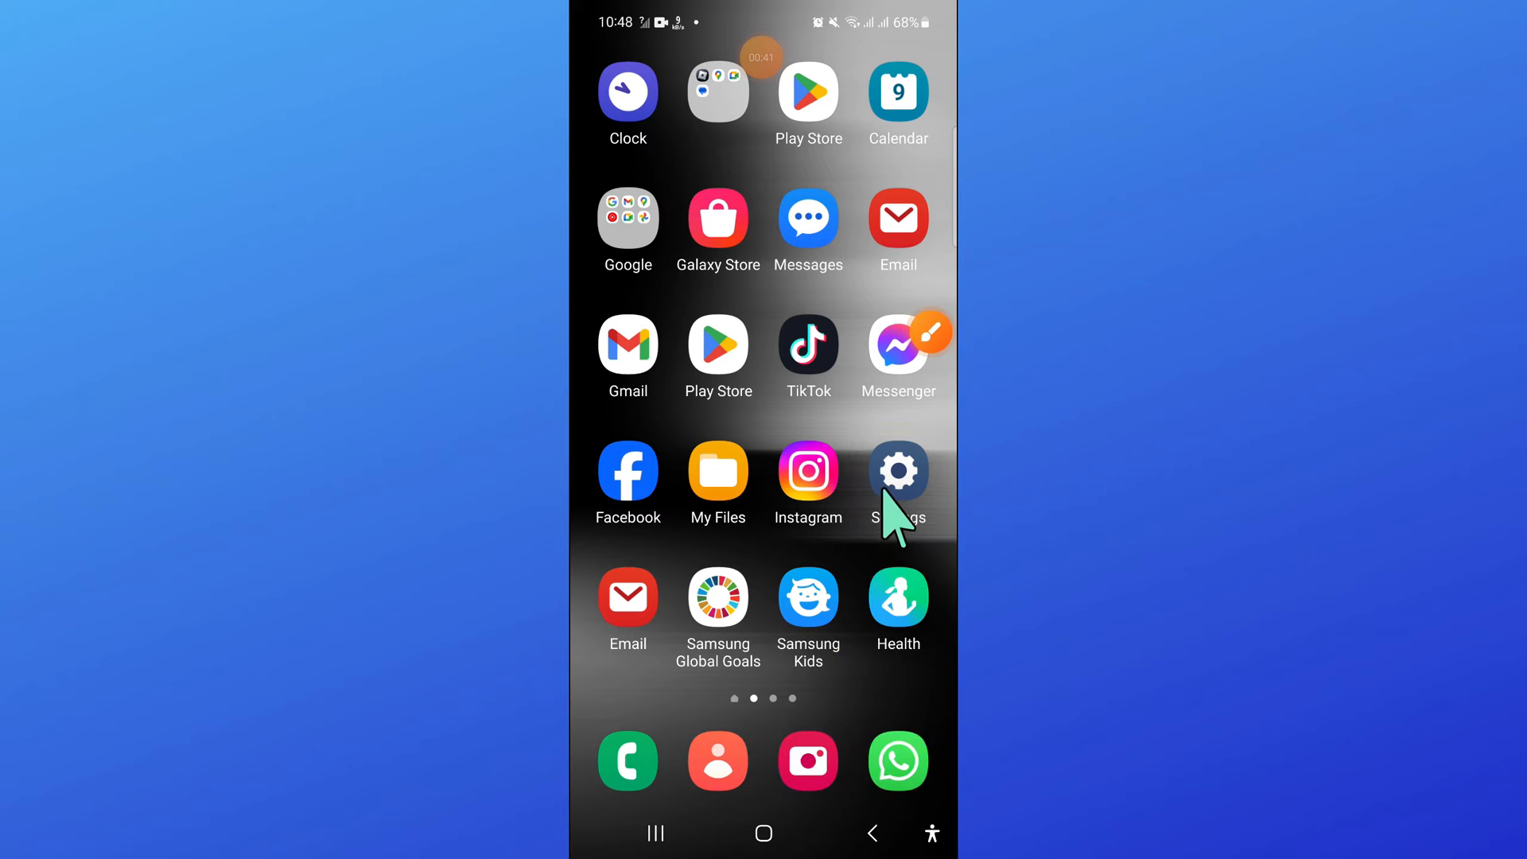
left_click(894, 507)
scroll(724, 551, "down", 5)
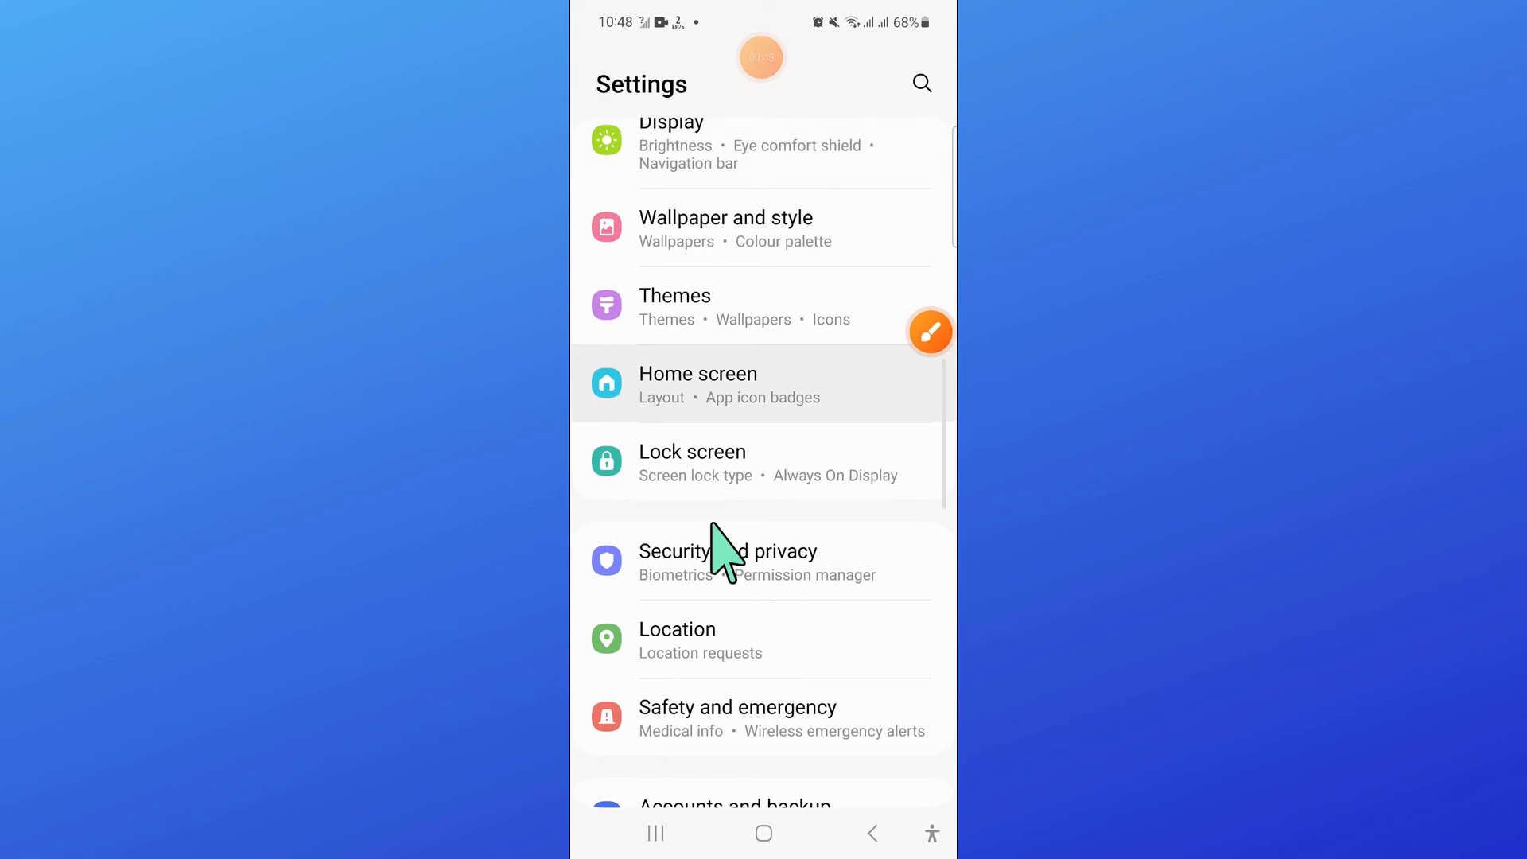
scroll(723, 551, "down", 5)
scroll(724, 552, "down", 3)
scroll(721, 553, "down", 2)
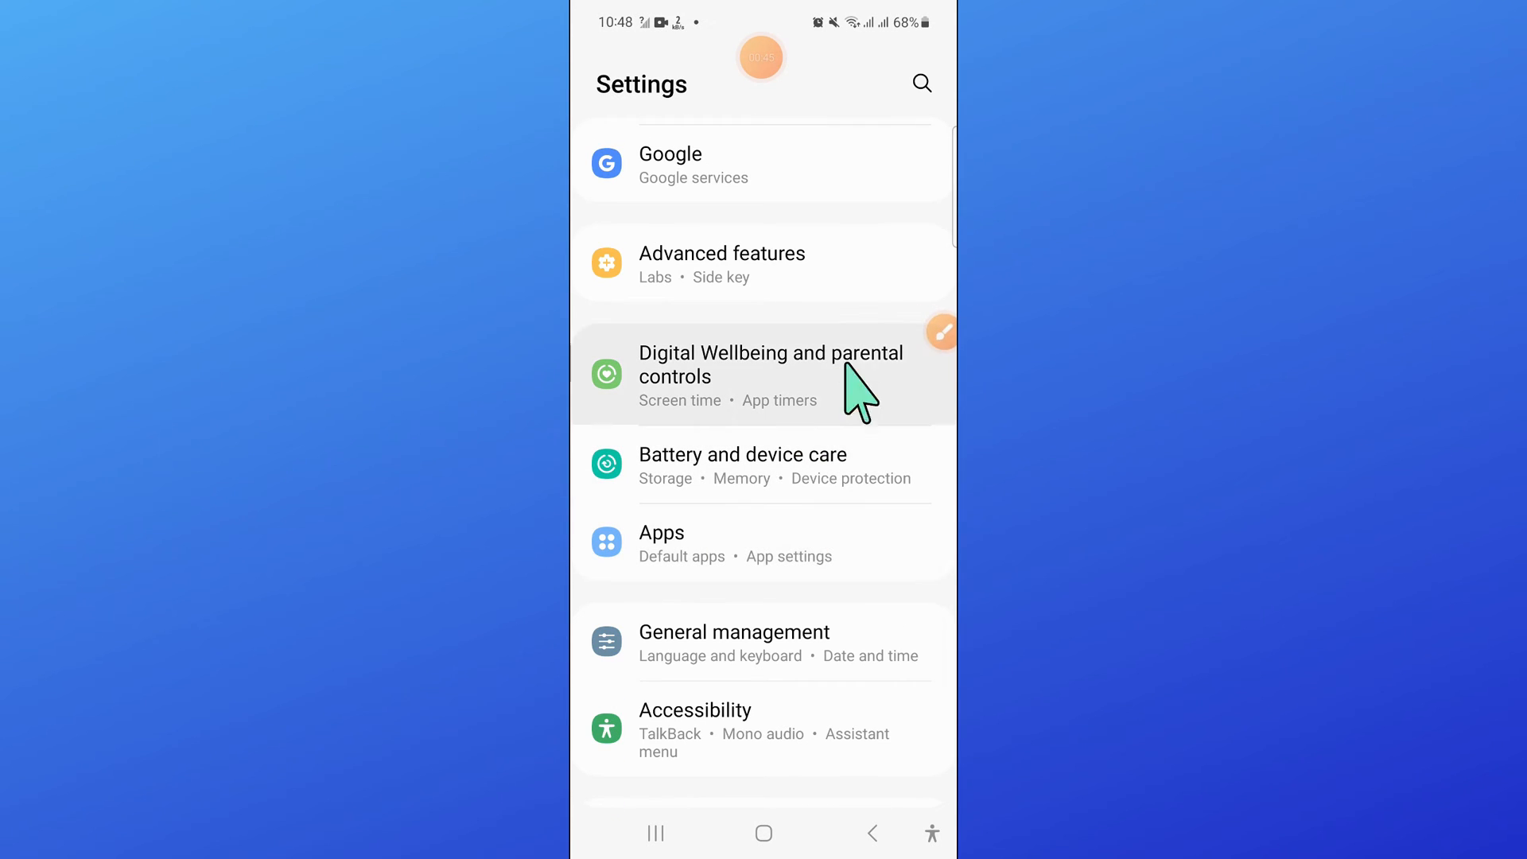
Mark Battery and device care with a box and arrow, then open the Device care page
left_click(931, 333)
left_click(849, 744)
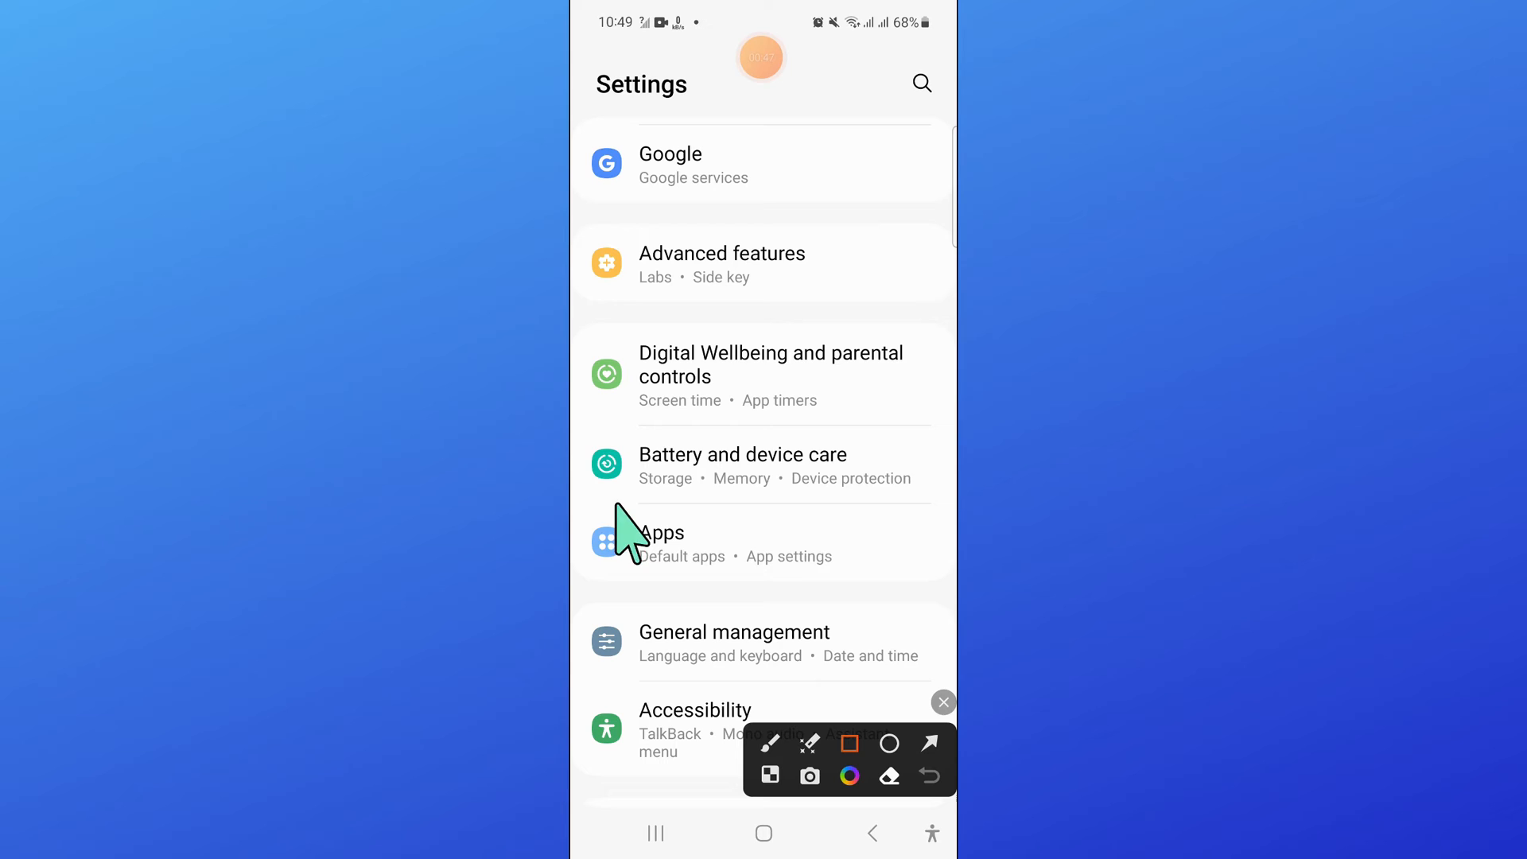
left_click_drag(578, 425, 947, 517)
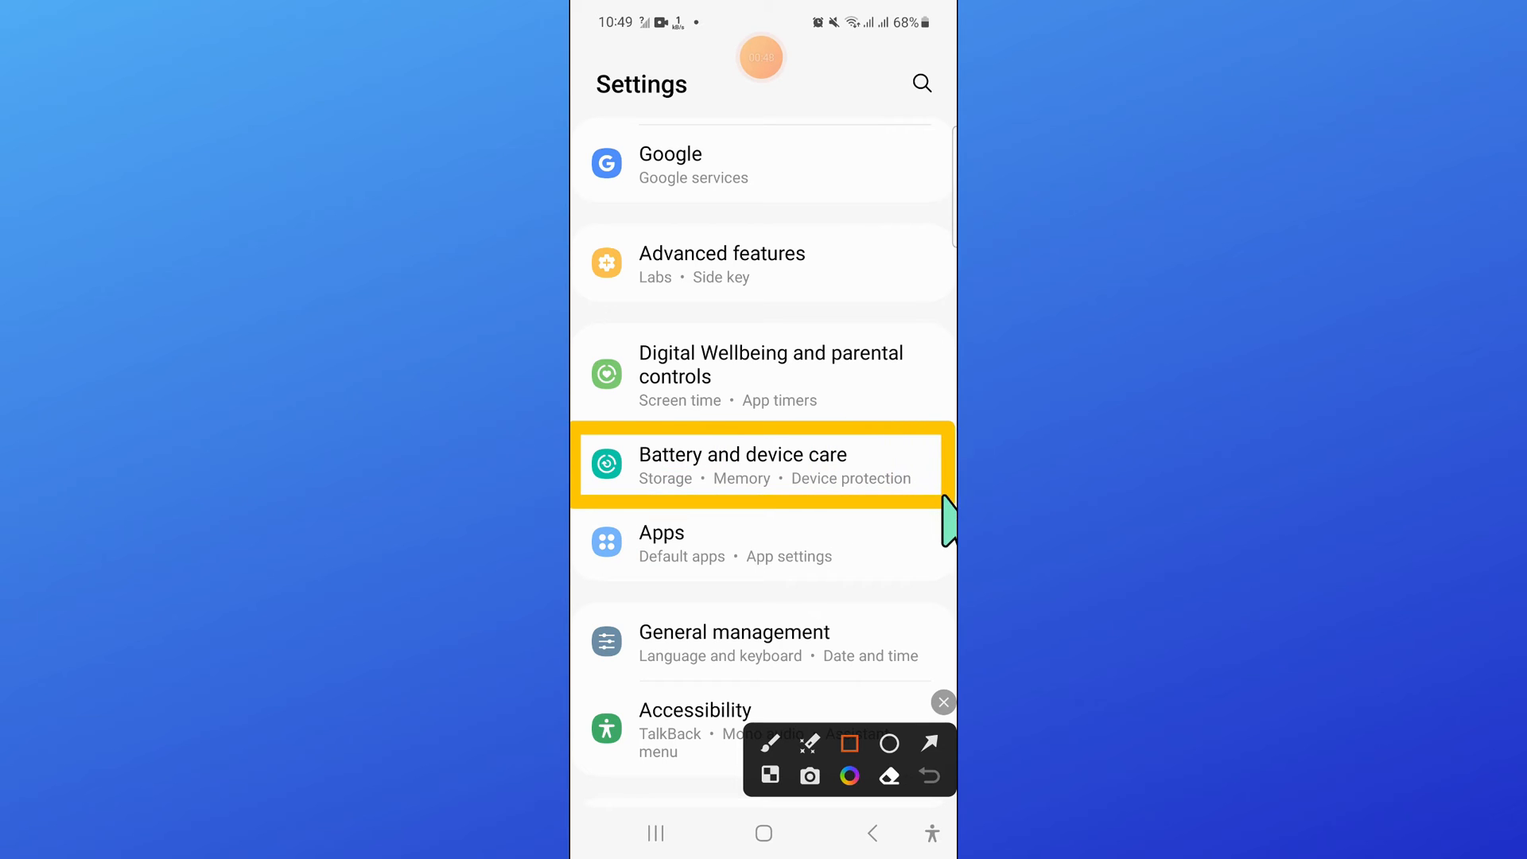
left_click(929, 744)
left_click_drag(577, 650, 670, 508)
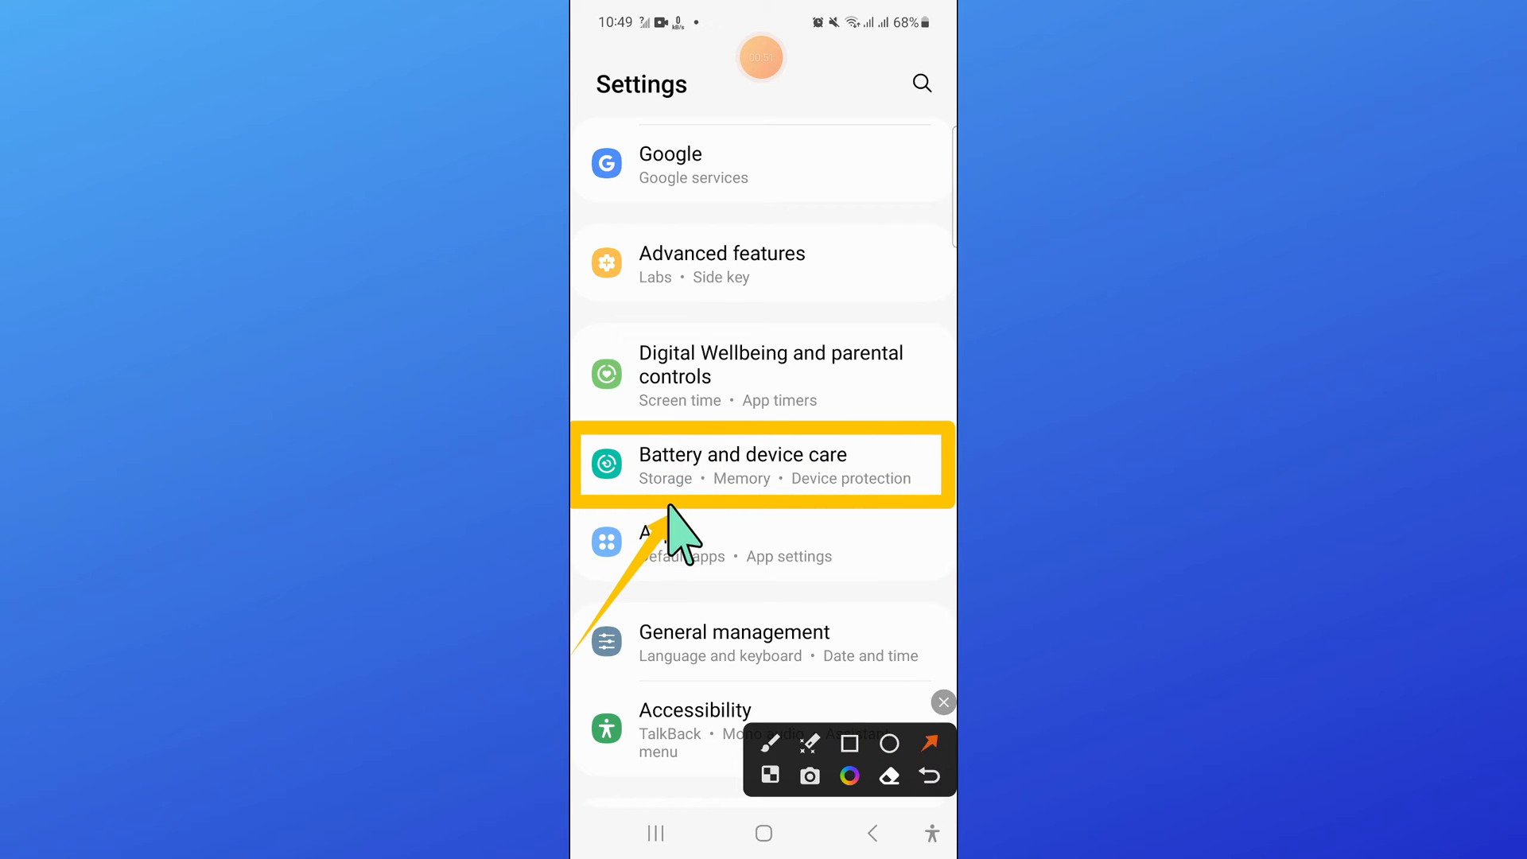
left_click(943, 701)
left_click(716, 467)
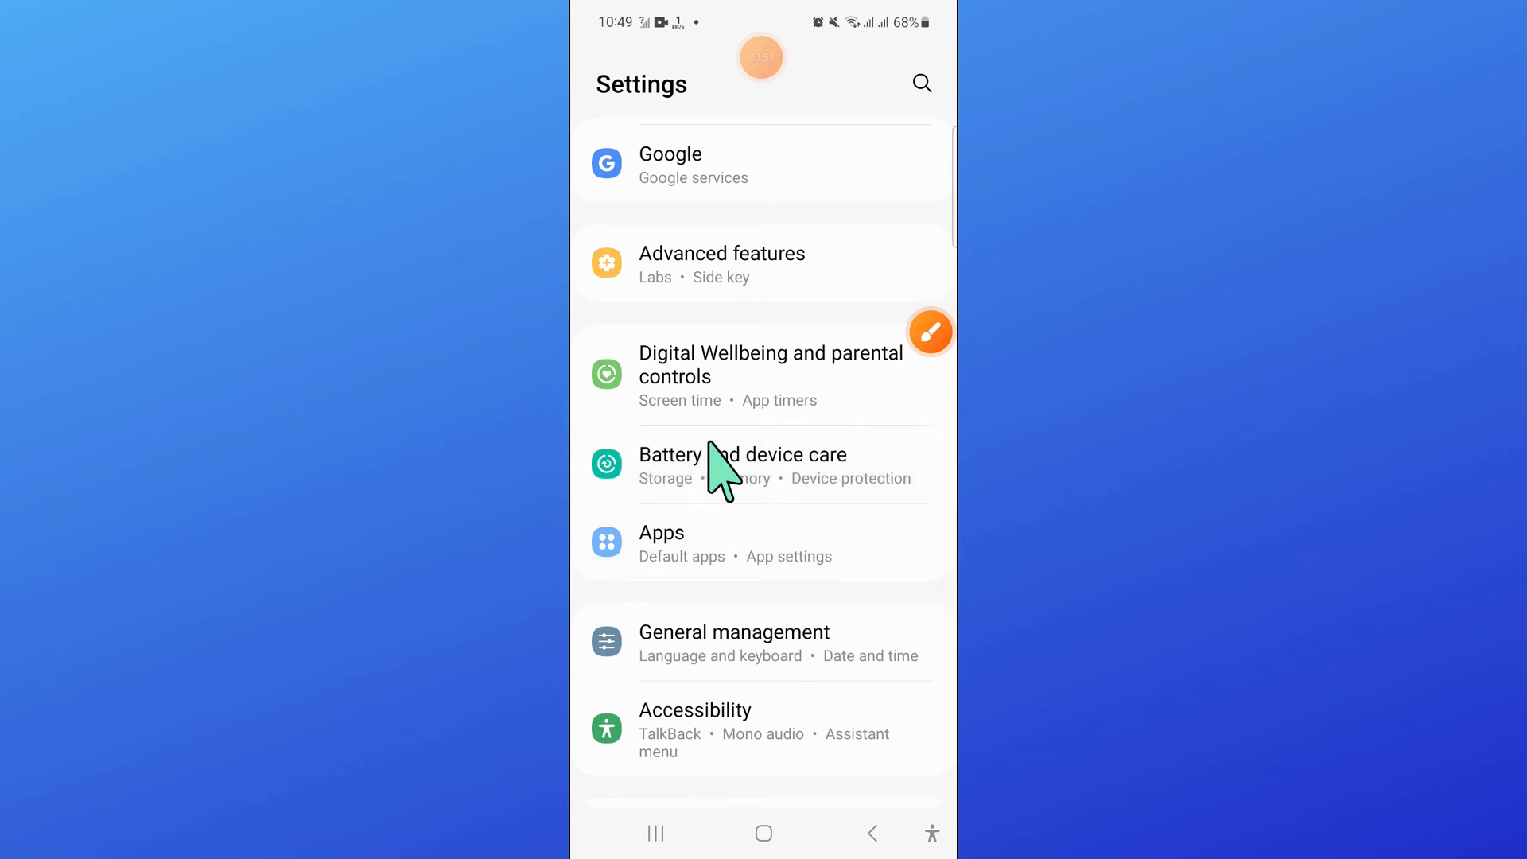
scroll(682, 582, "down", 4)
scroll(682, 582, "down", 3)
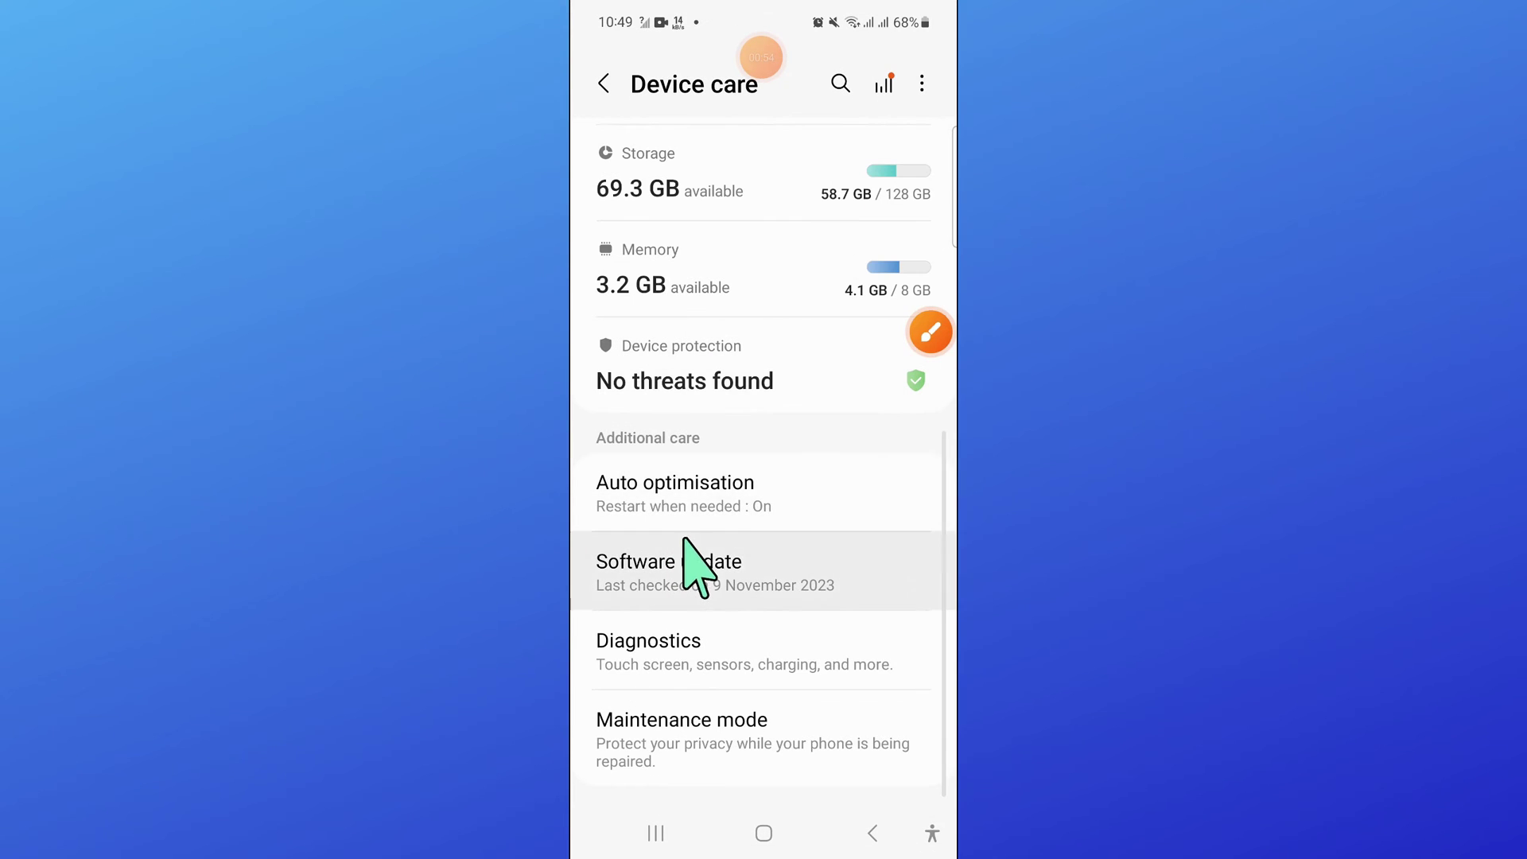
Mark Software update with a box and arrow, then open the Software update page
left_click(930, 331)
left_click(849, 743)
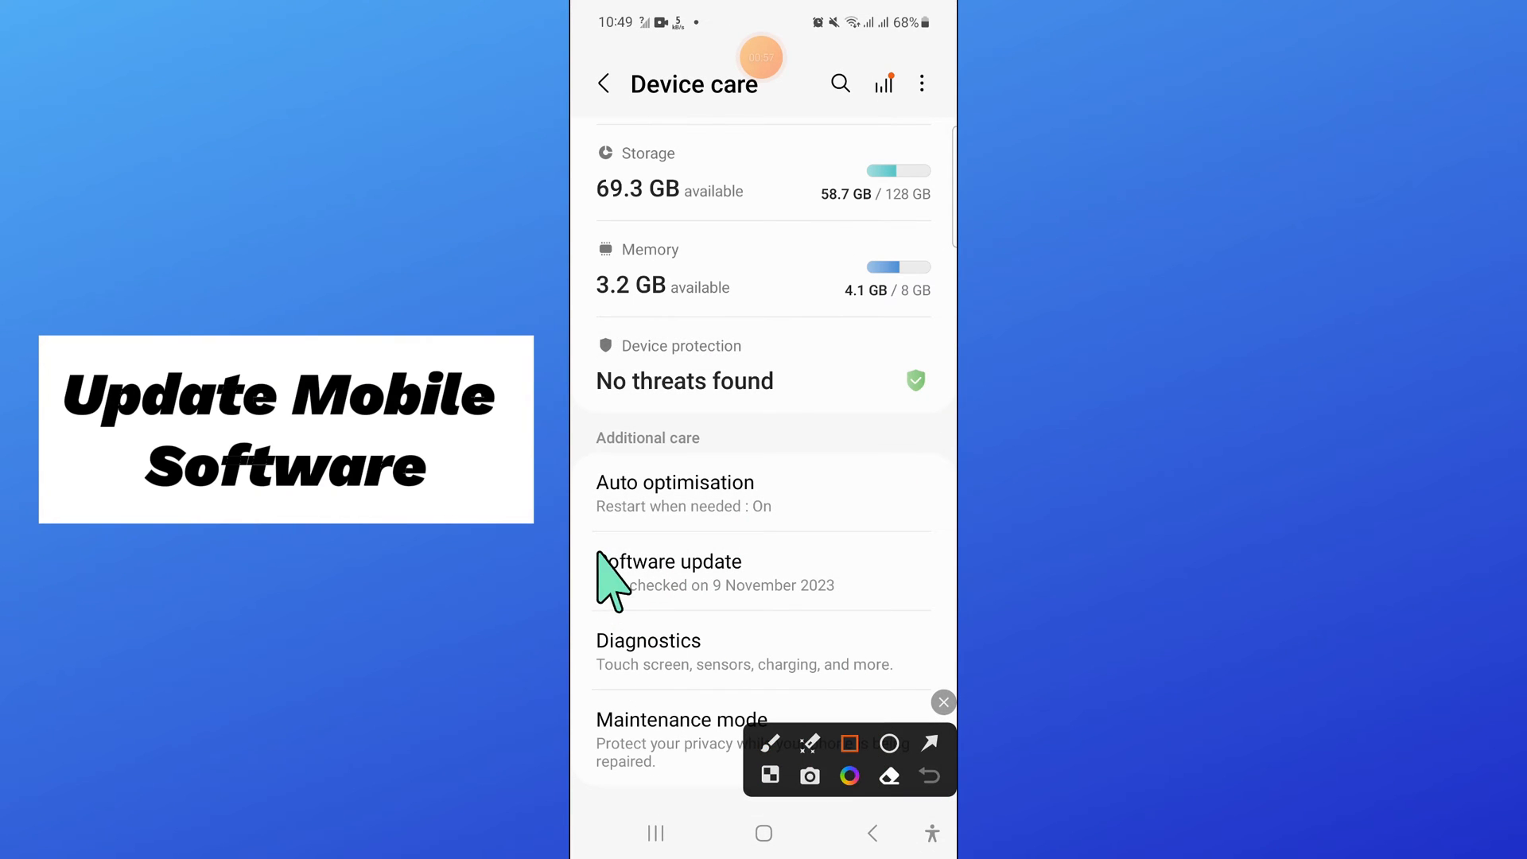
left_click_drag(583, 532, 948, 617)
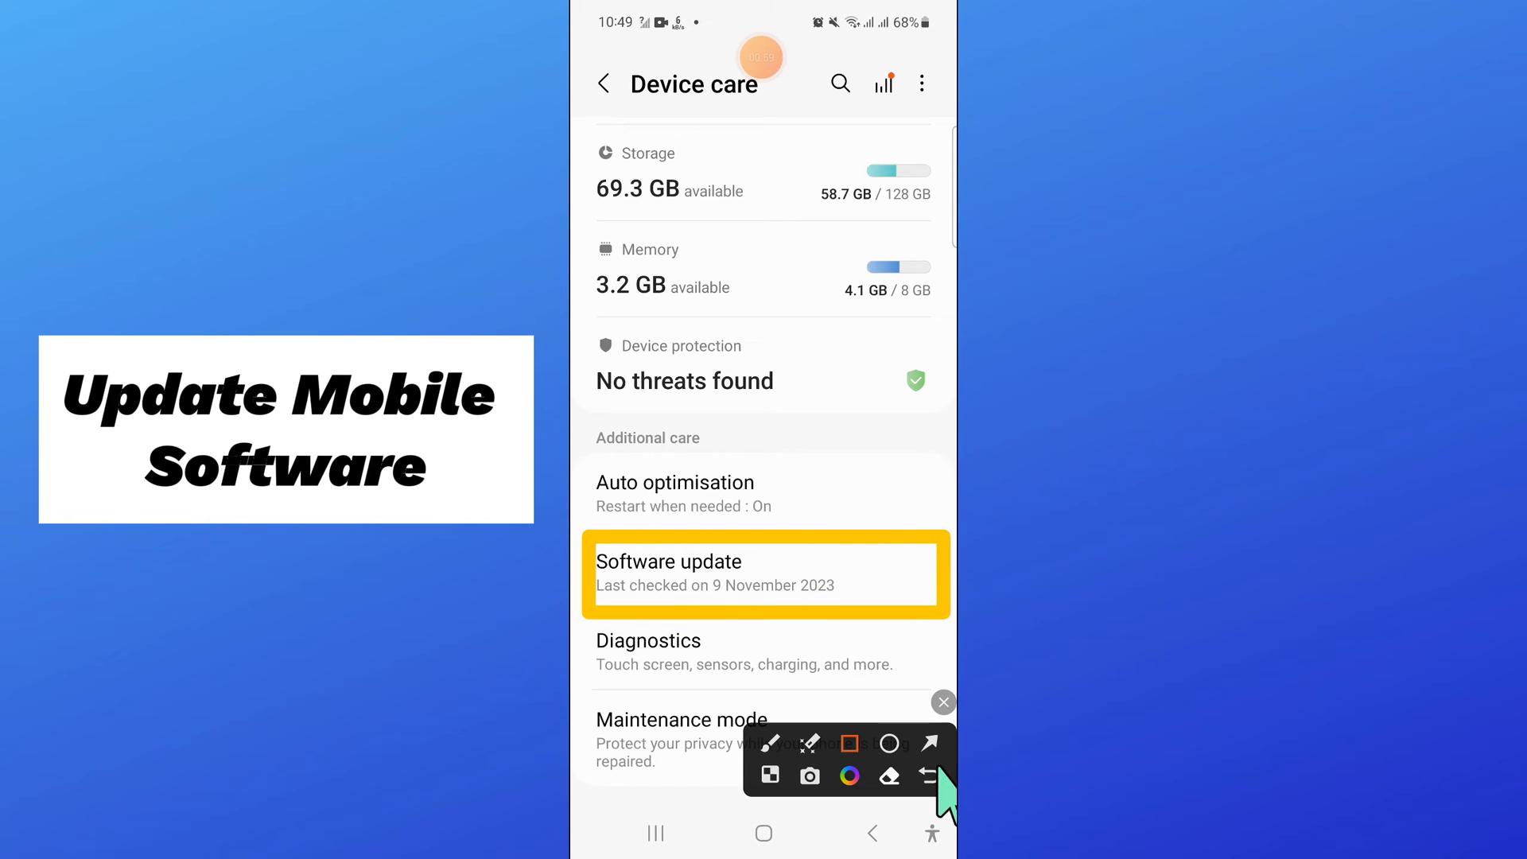
left_click_drag(581, 674, 630, 616)
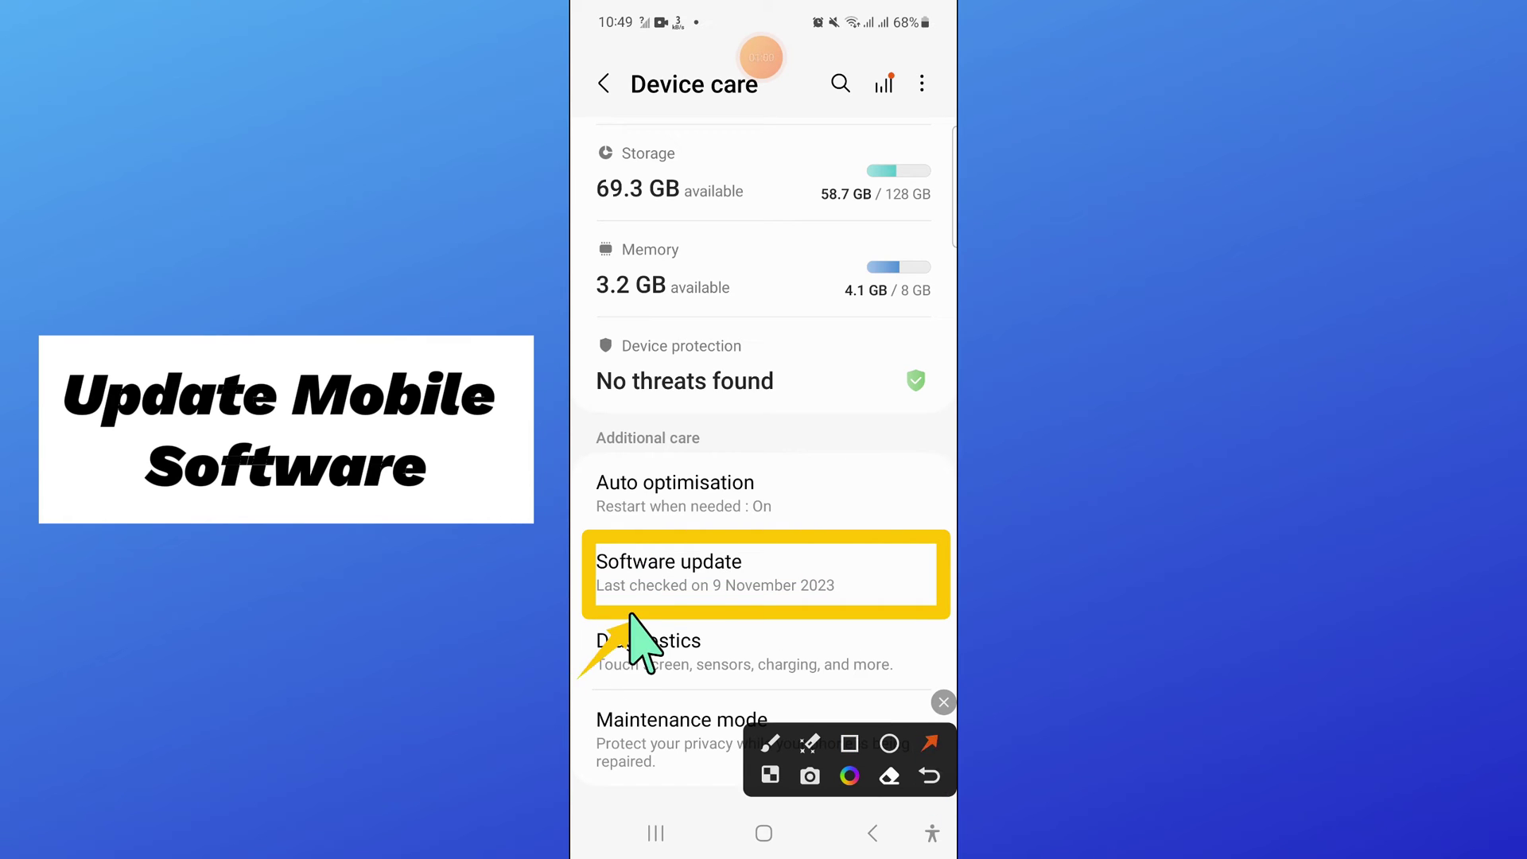
left_click(942, 701)
left_click(787, 585)
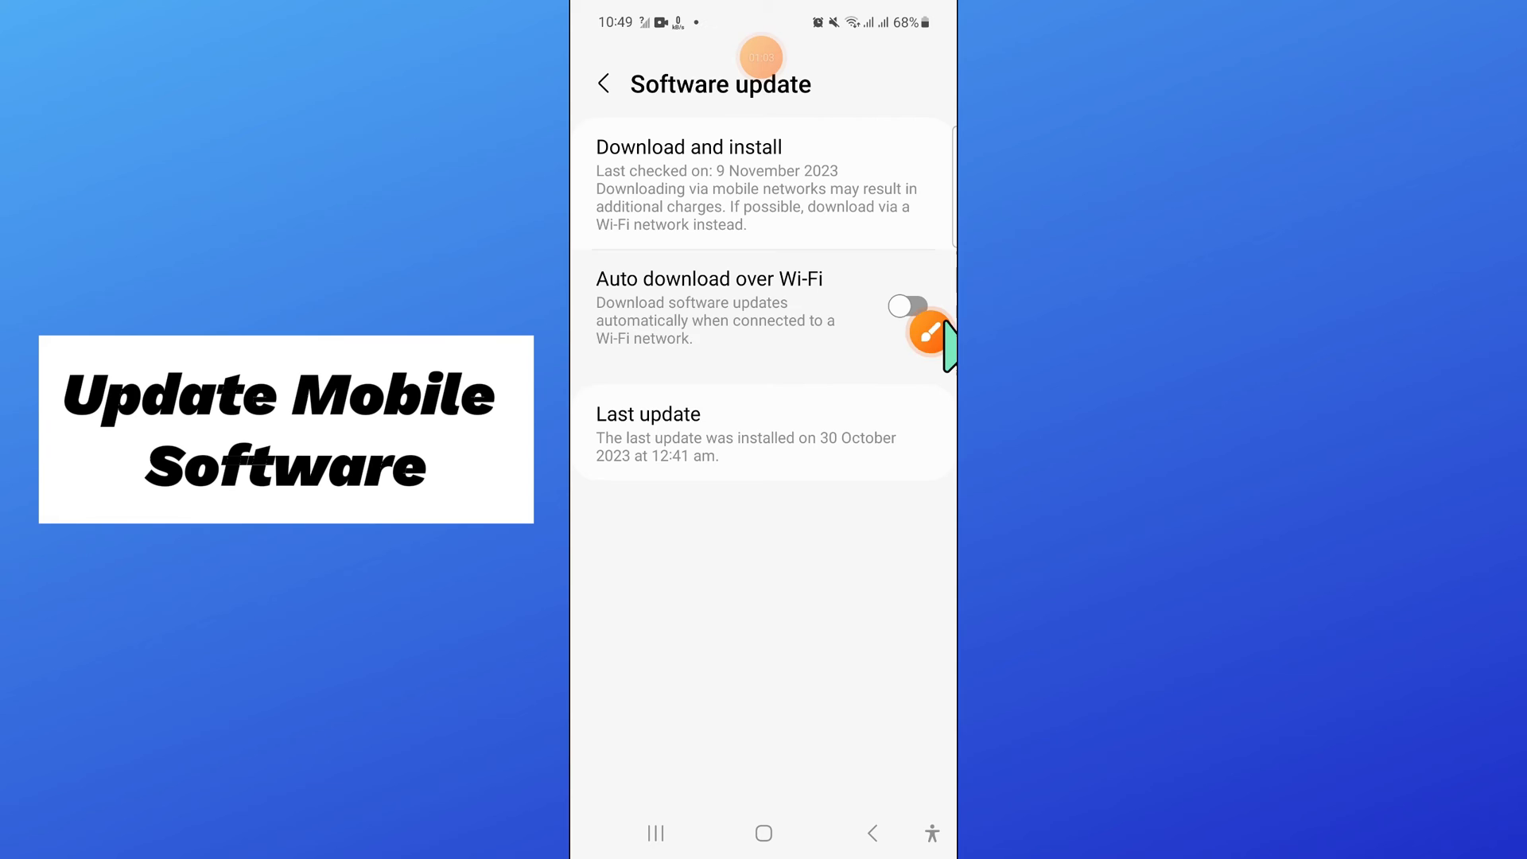
Highlight Download and install with a box and arrow annotation
left_click(929, 334)
left_click(849, 743)
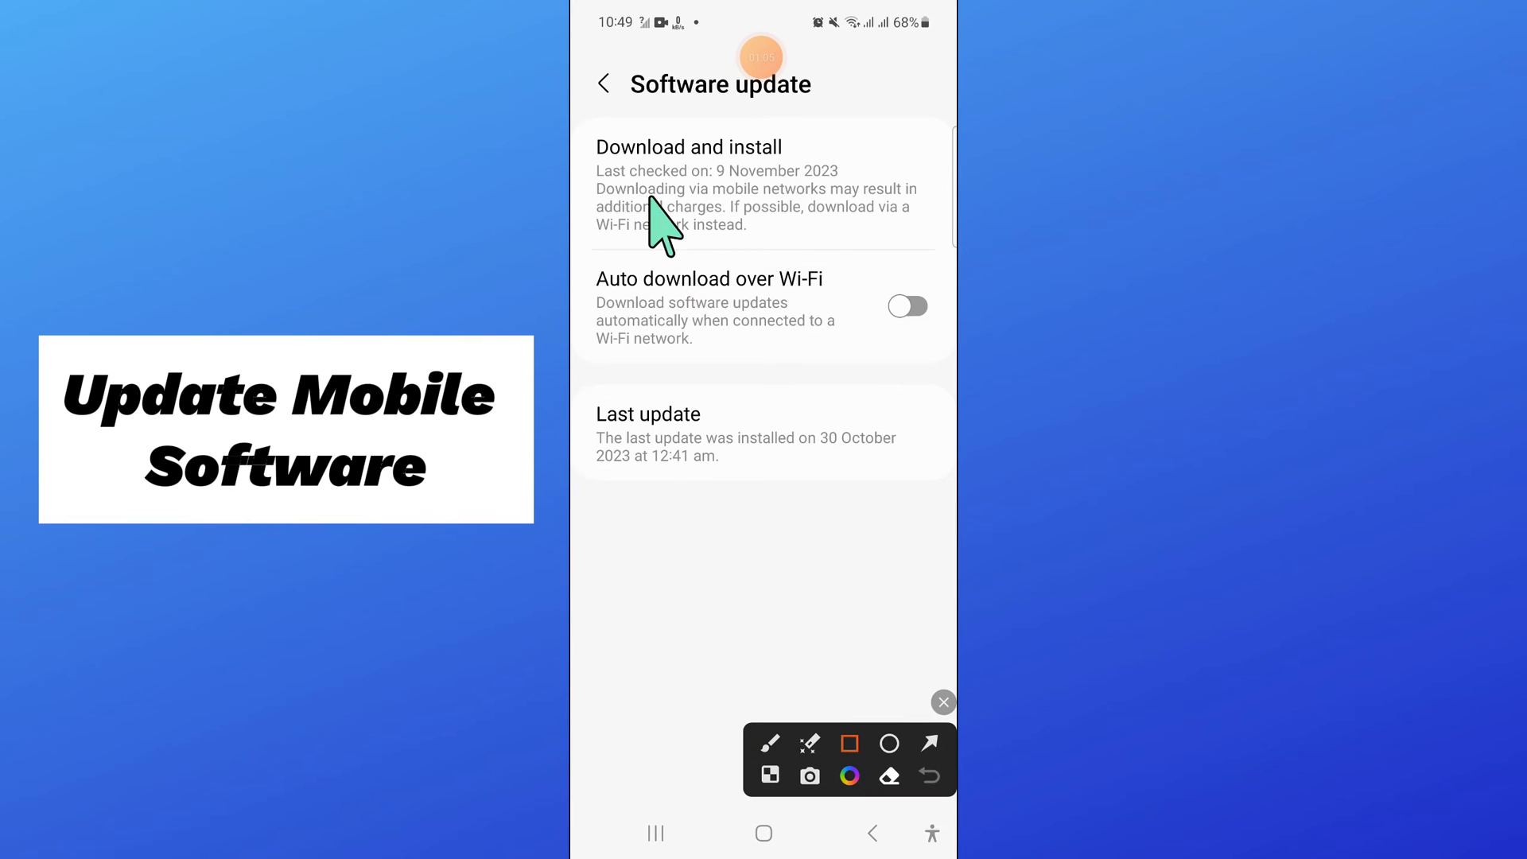
left_click_drag(576, 120, 951, 249)
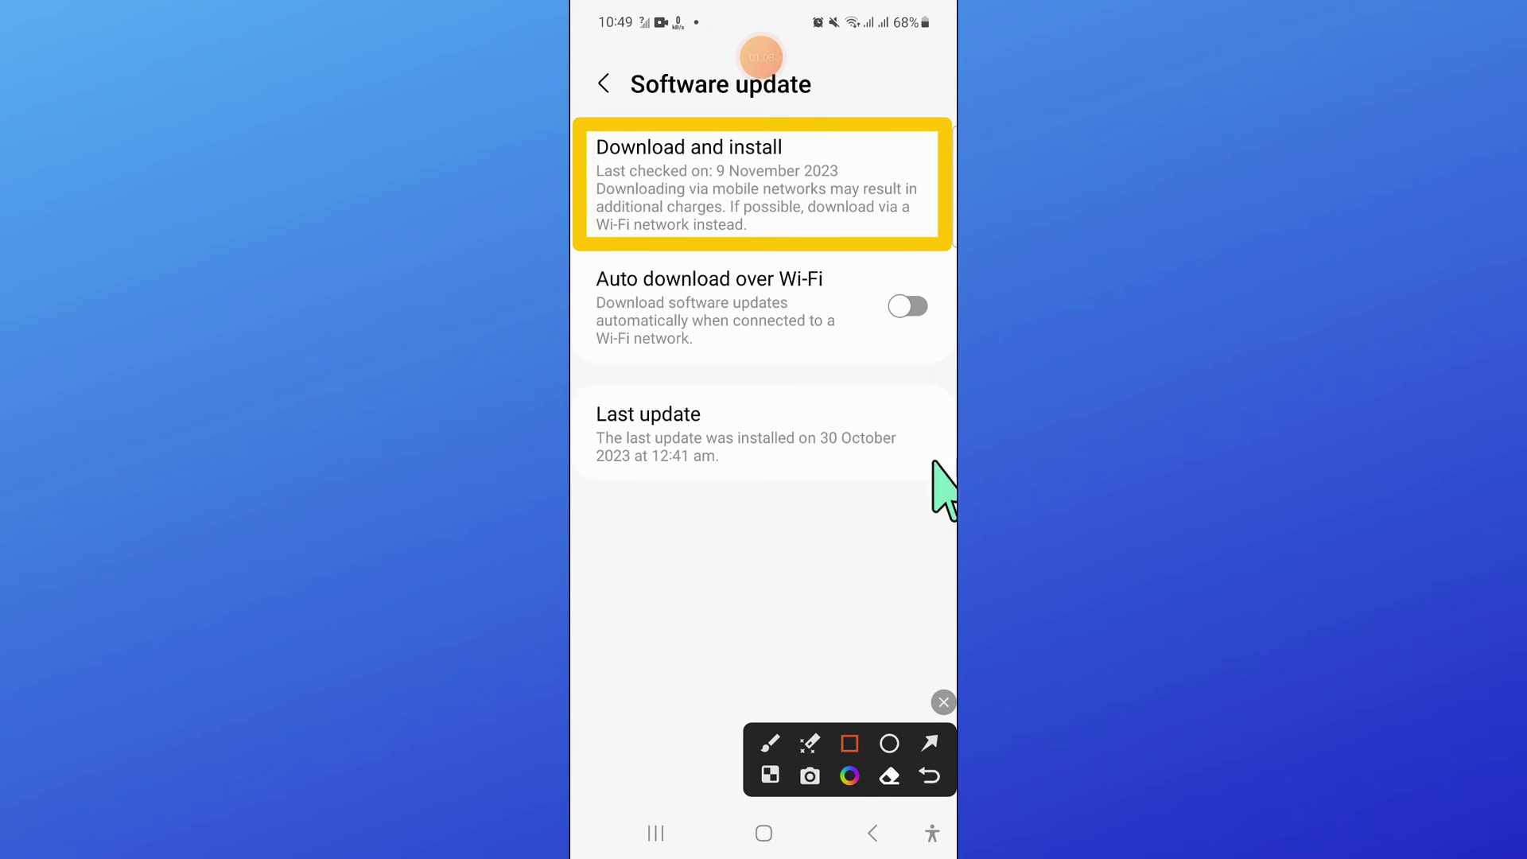
left_click(930, 742)
left_click_drag(578, 511, 639, 260)
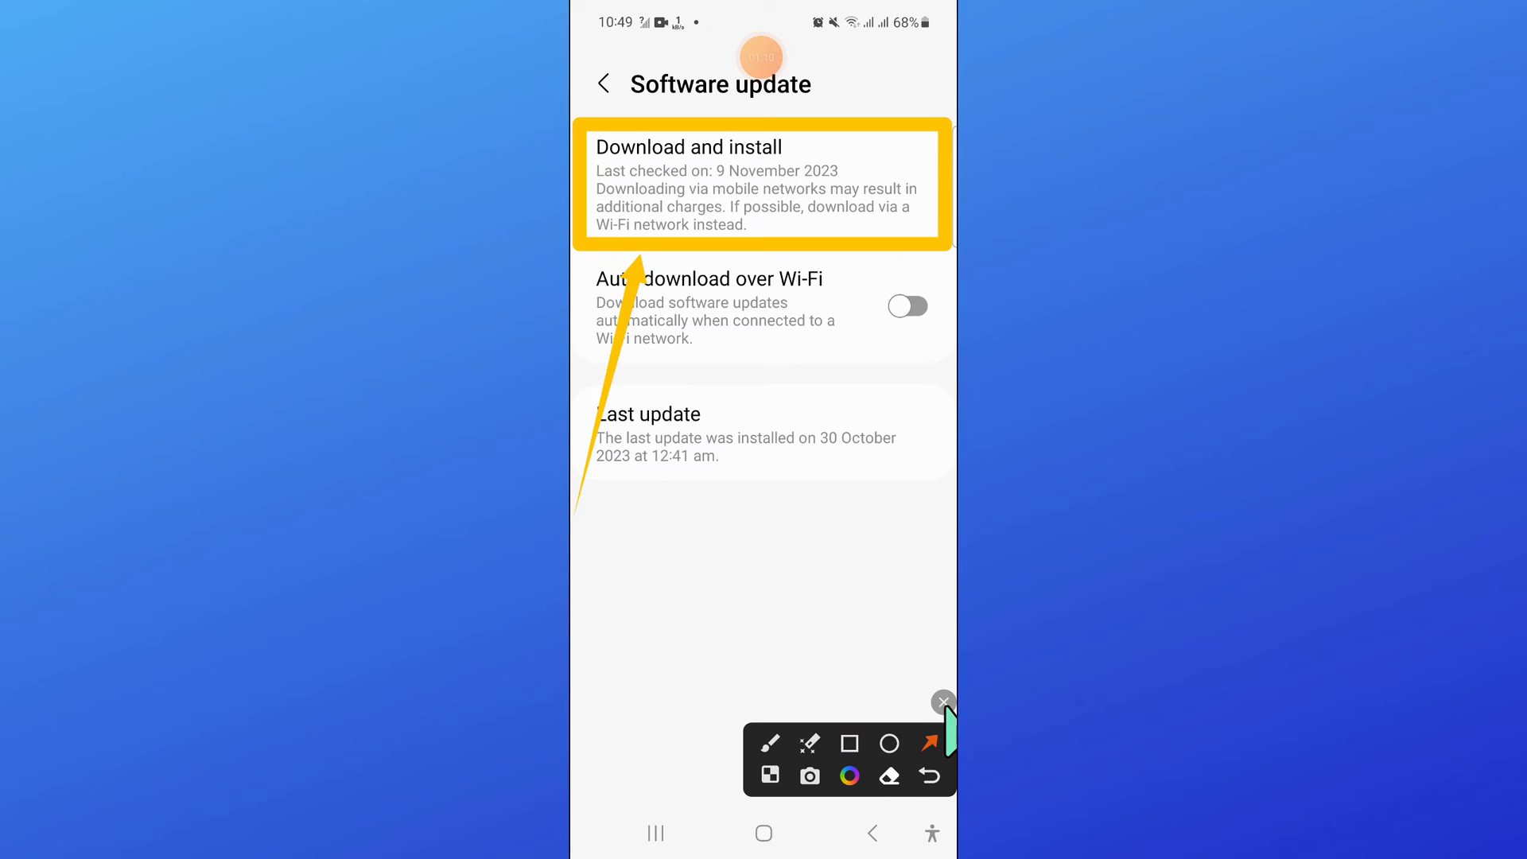
left_click(942, 703)
Run Download and install, see 'Your software is up to date', and back out of the result
left_click(692, 188)
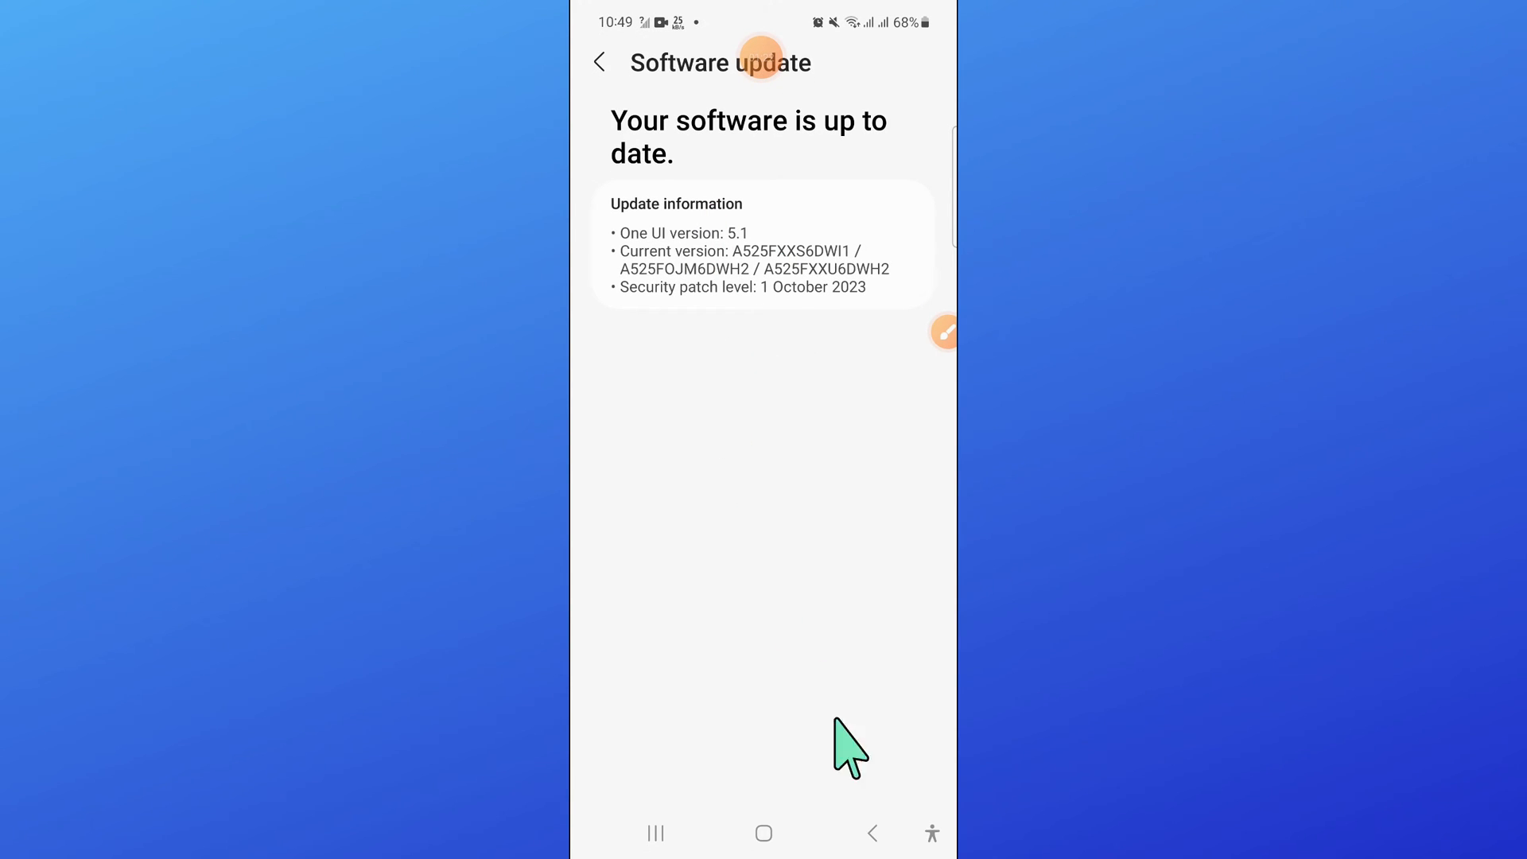
left_click(871, 833)
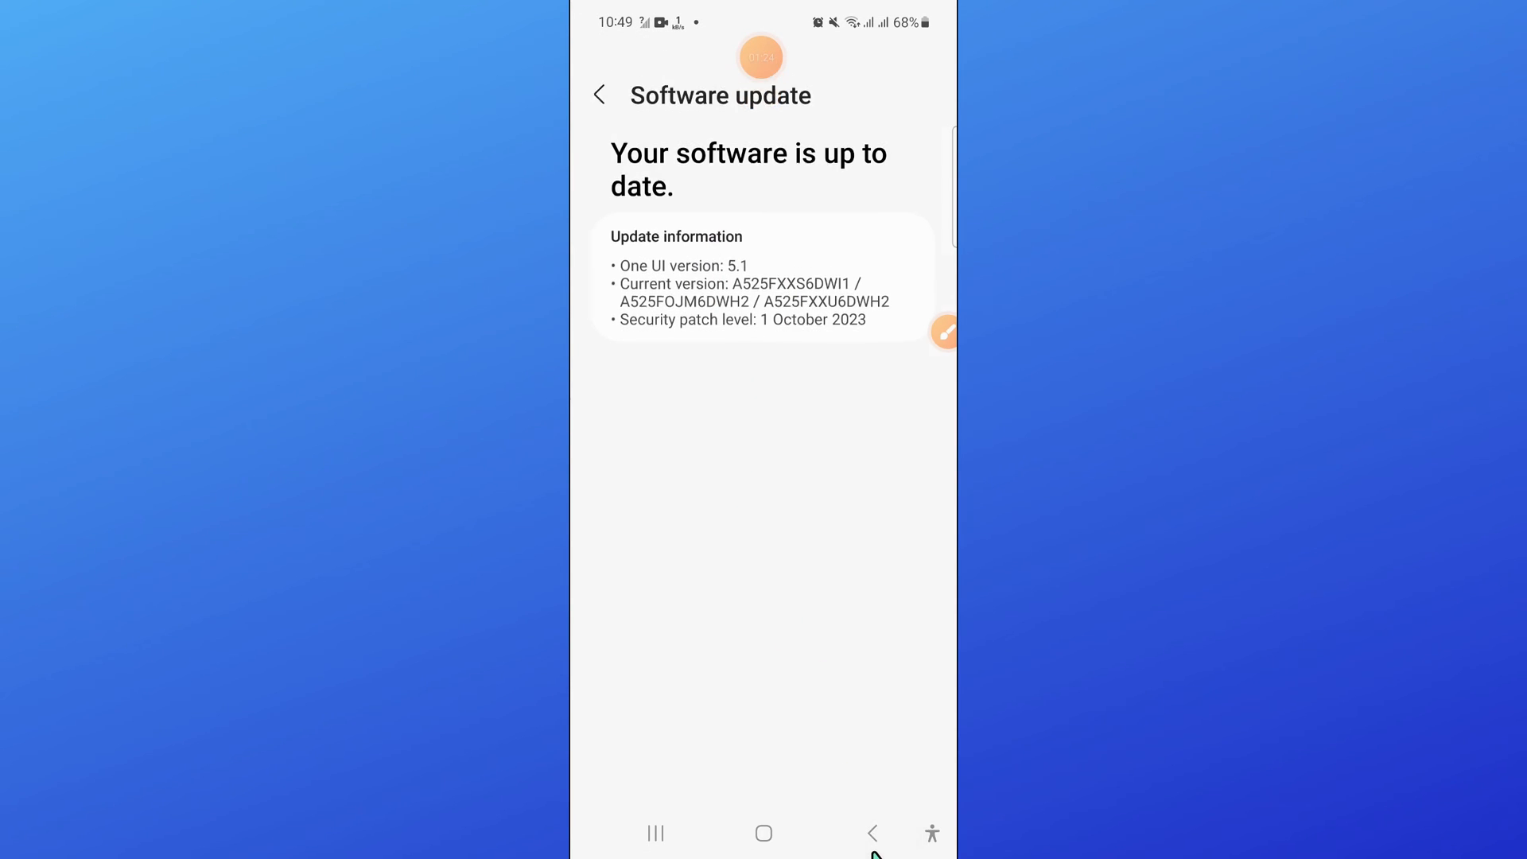
left_click(873, 848)
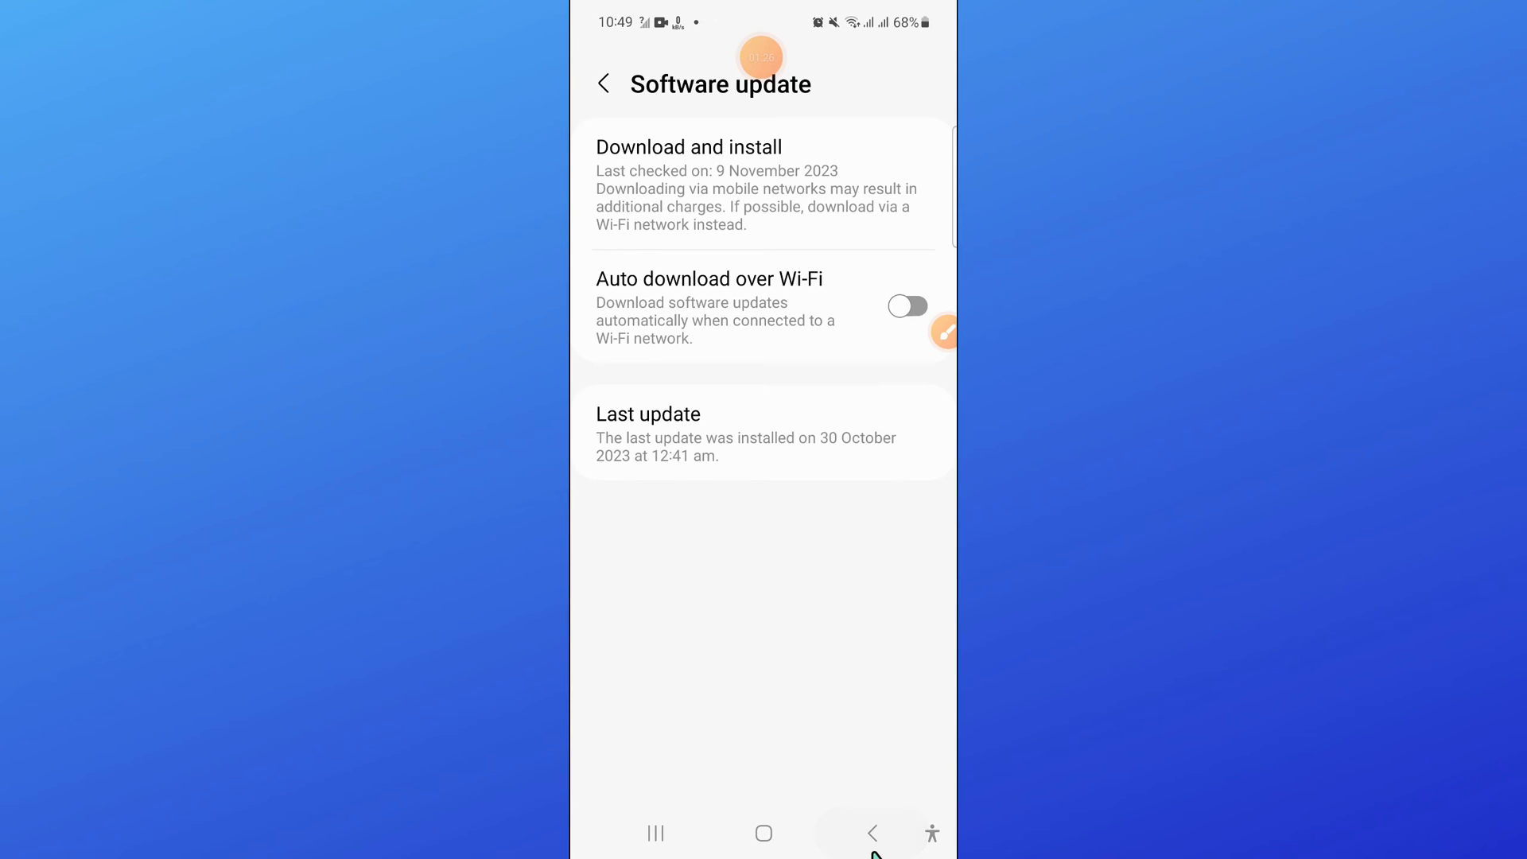
Return to the Settings list, mark General management with a box and arrow, and open it
left_click(873, 847)
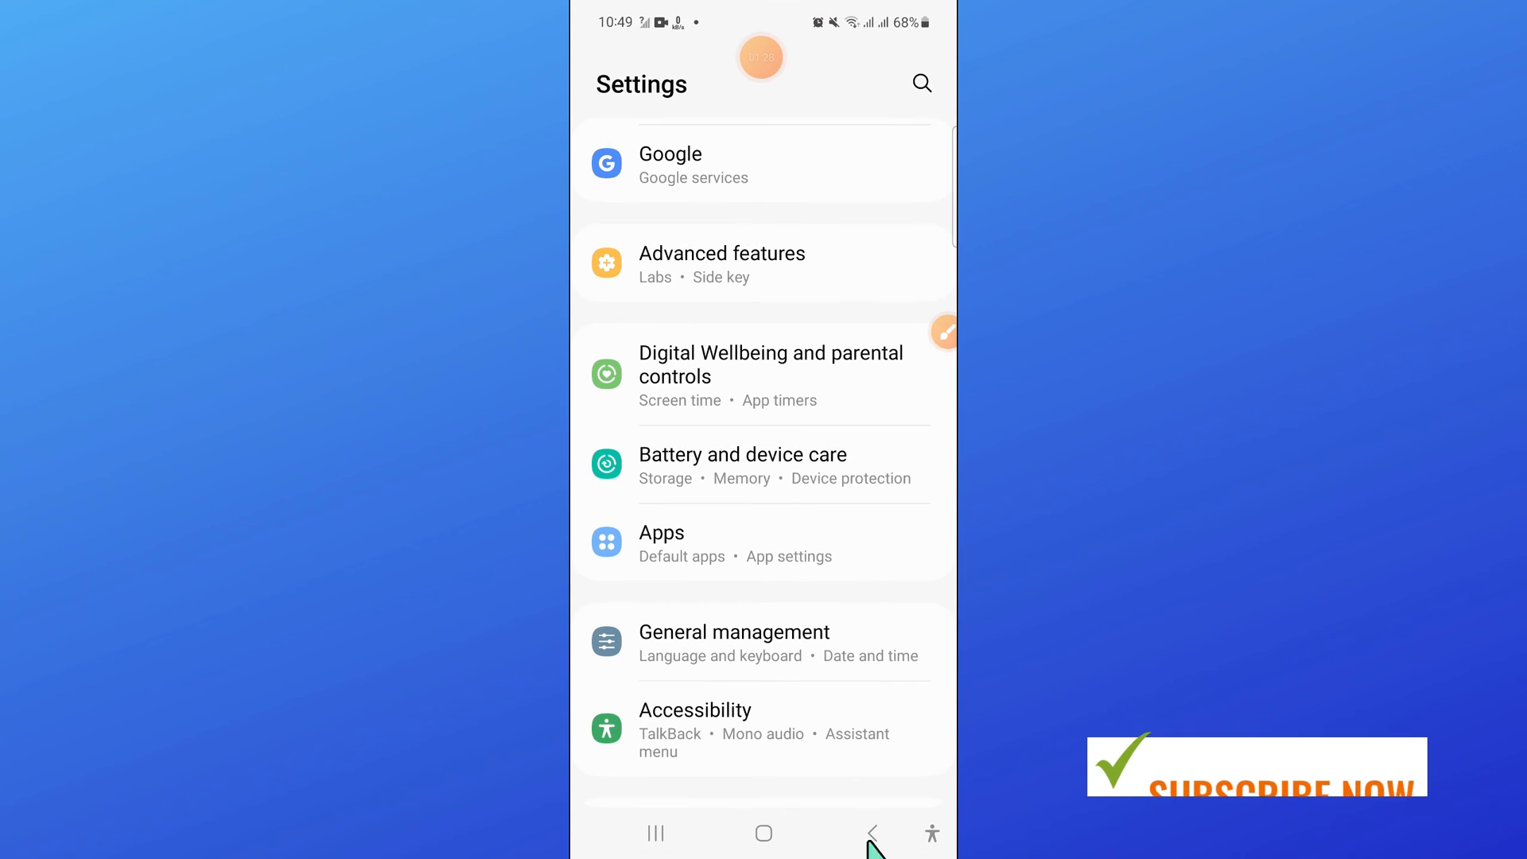
scroll(860, 494, "down", 3)
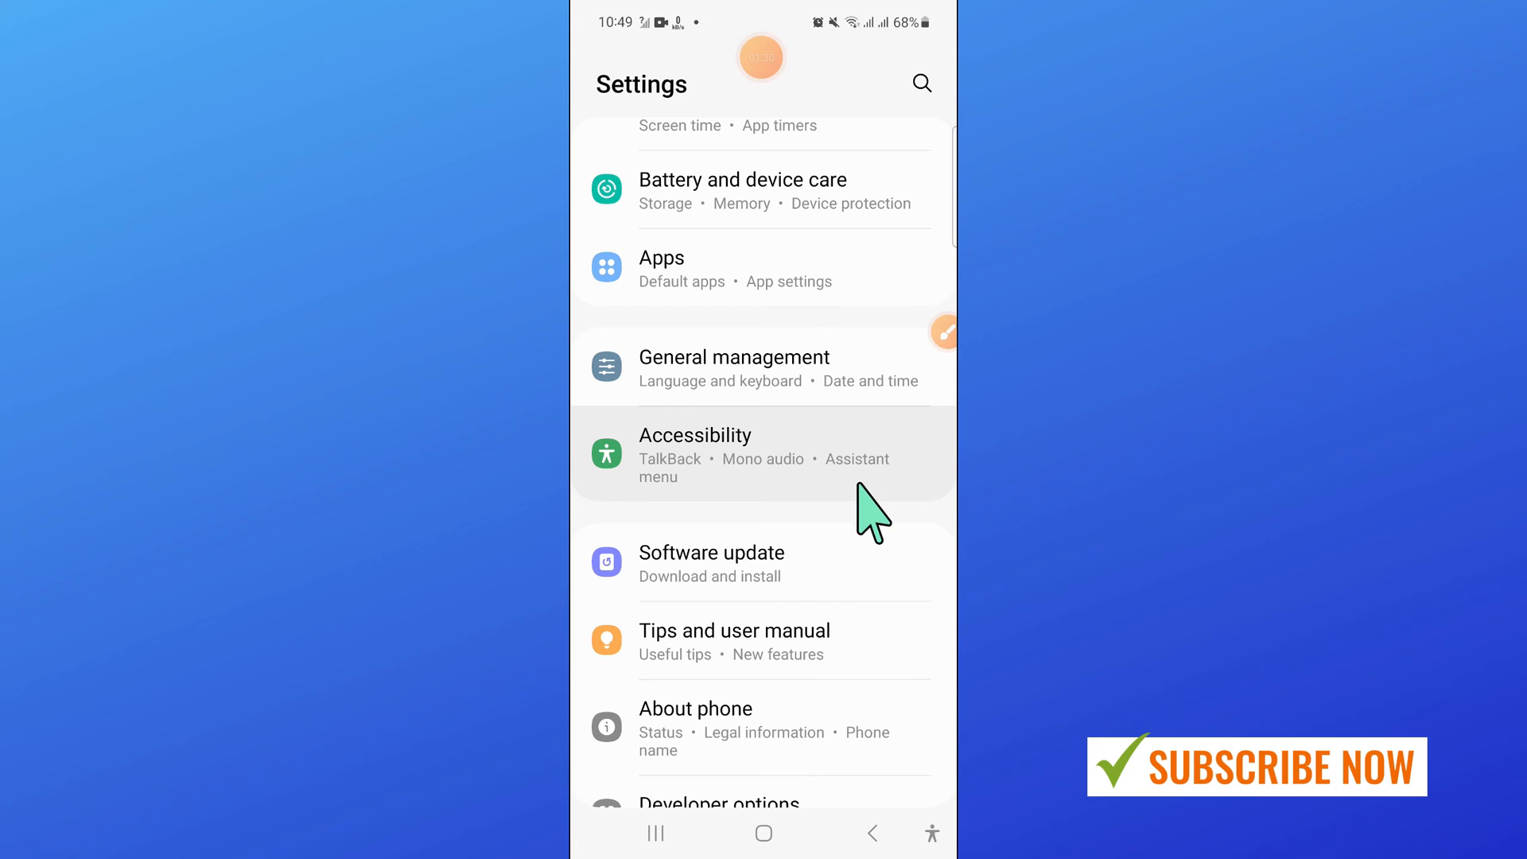
left_click(944, 339)
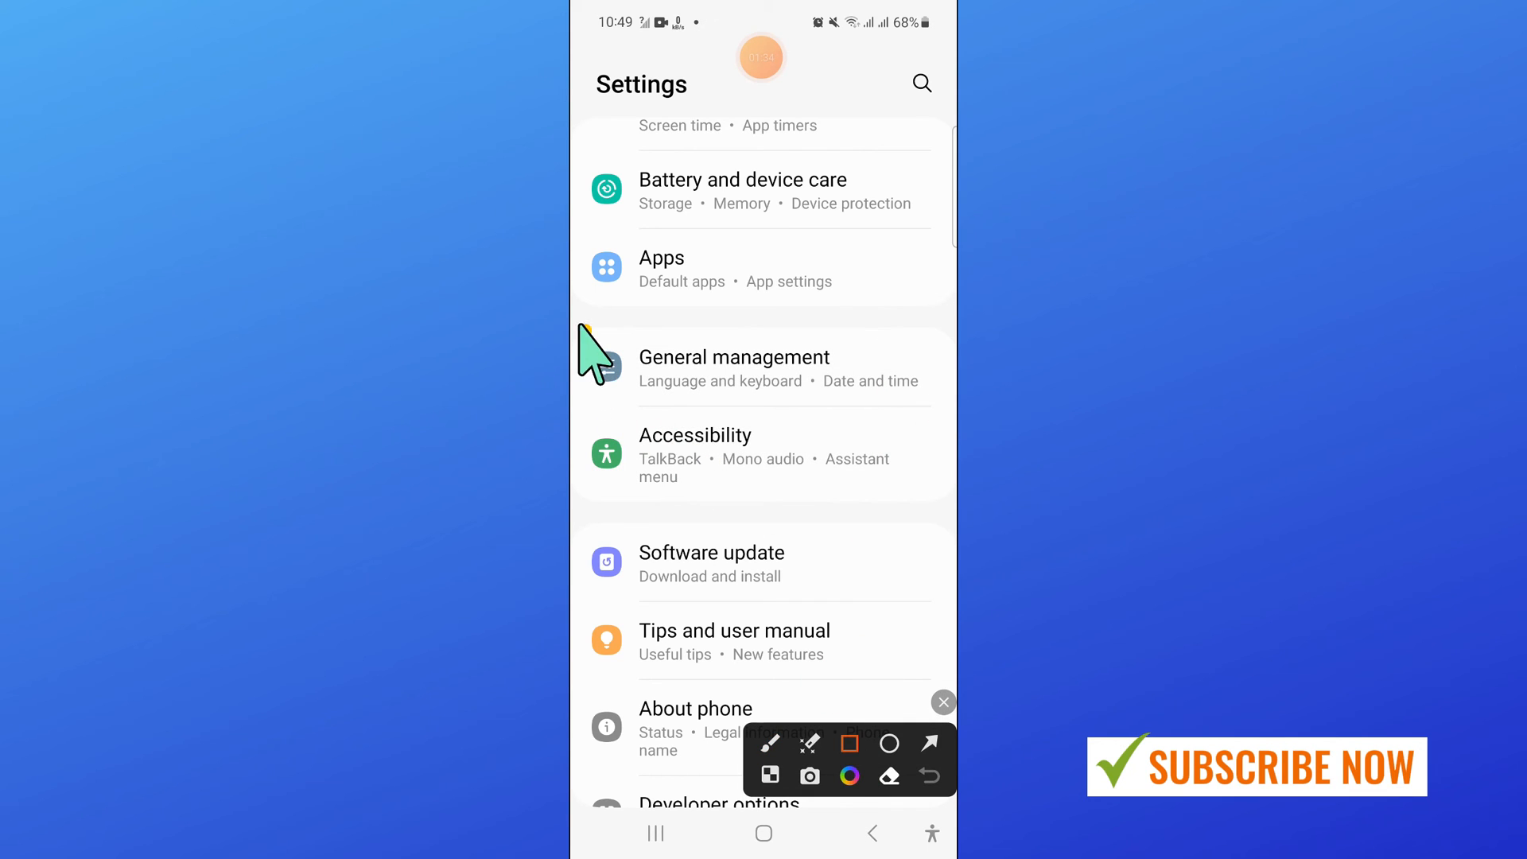
left_click_drag(578, 325, 945, 405)
left_click(929, 742)
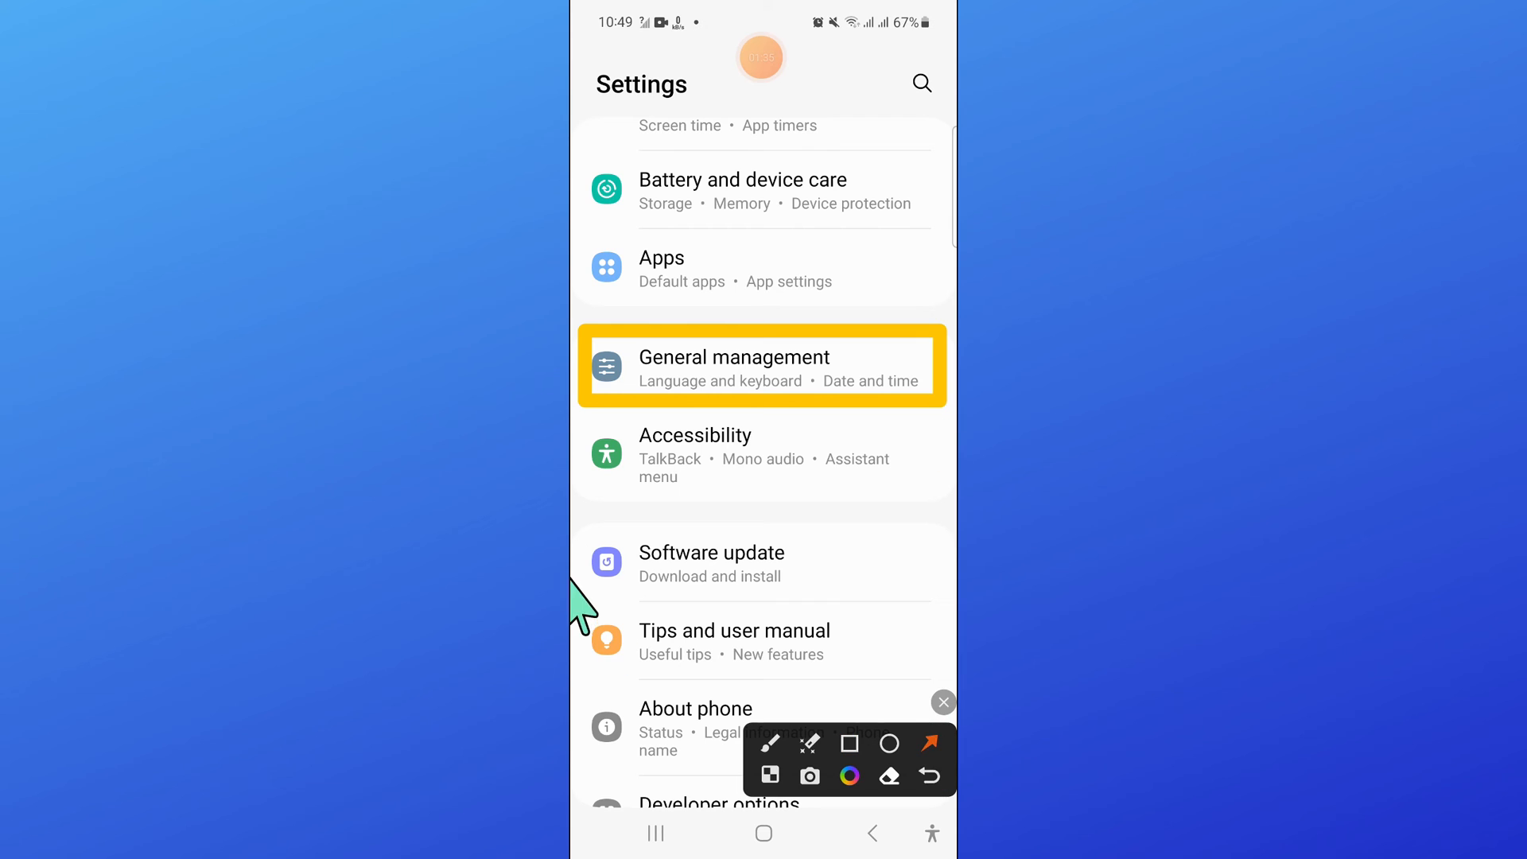
left_click_drag(571, 581, 664, 410)
left_click(943, 705)
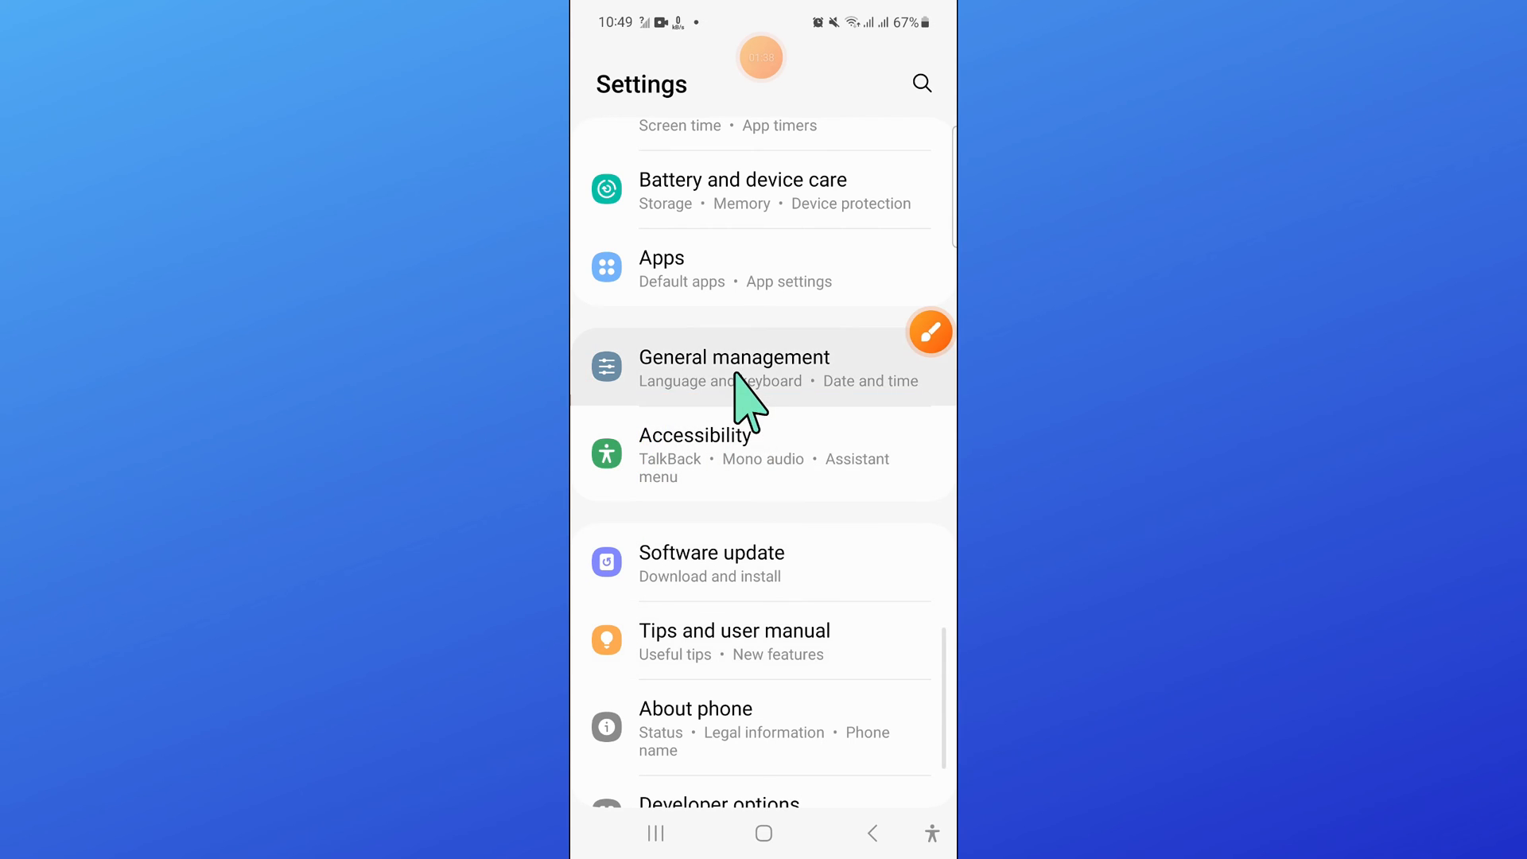
left_click(752, 411)
scroll(835, 543, "down", 2)
scroll(835, 537, "down", 2)
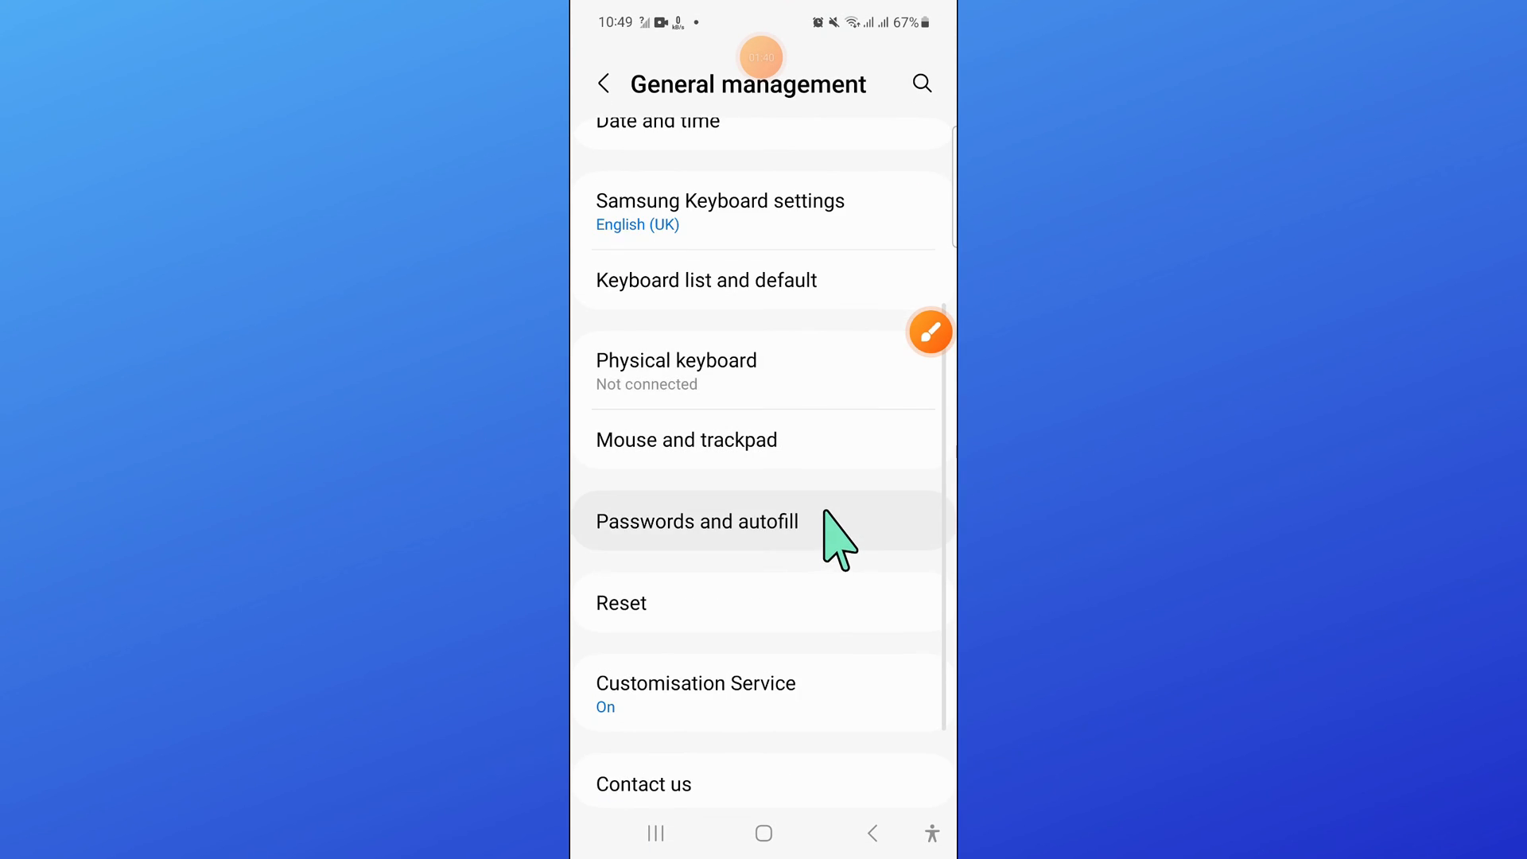
scroll(858, 477, "down", 3)
Mark the Reset entry with a box and arrow, then open the Reset options
left_click(926, 332)
left_click(849, 742)
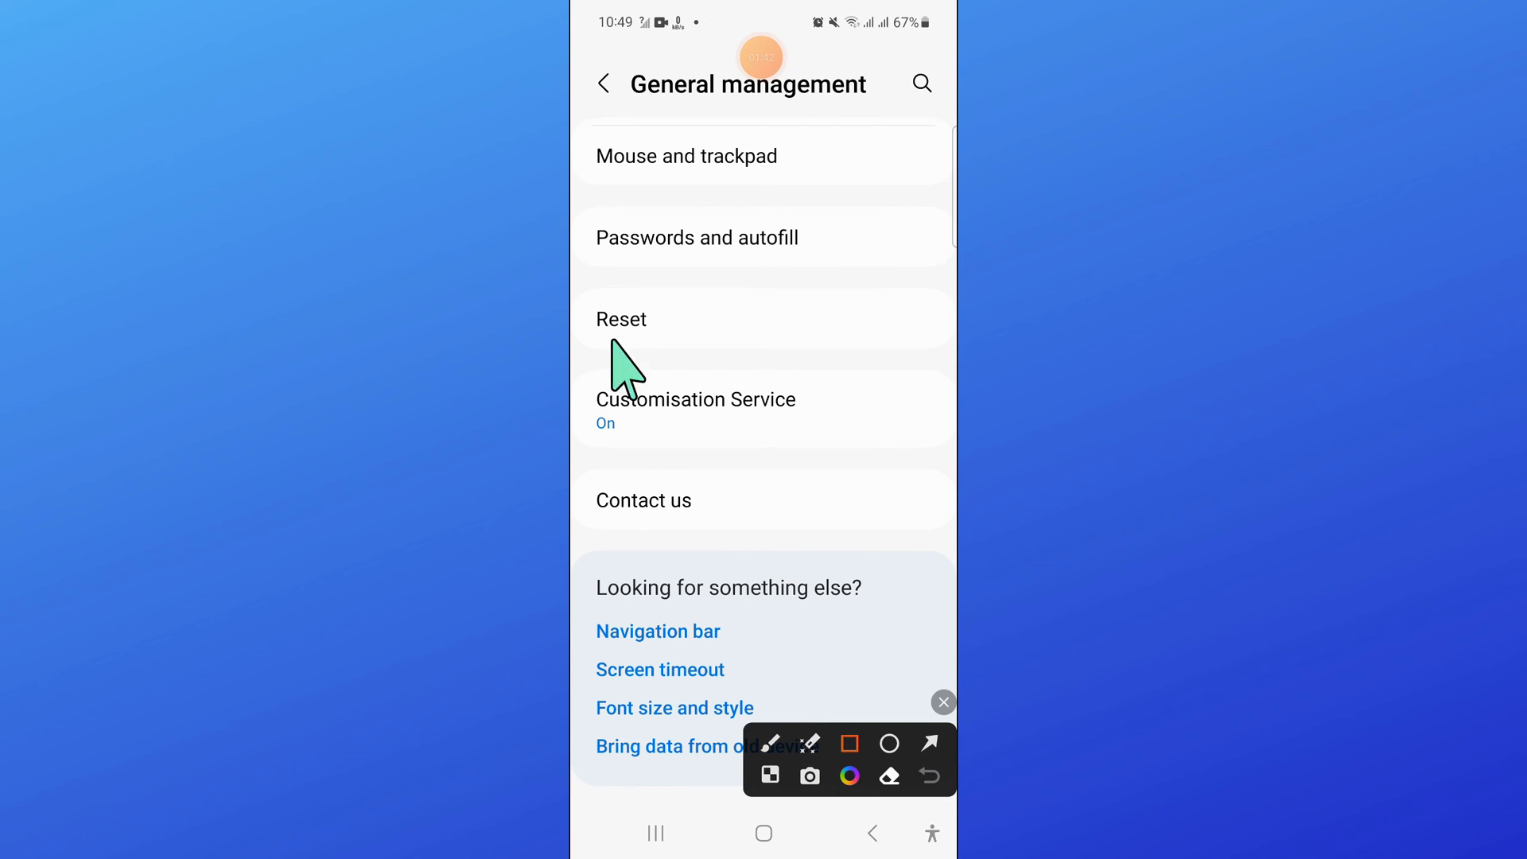
left_click_drag(572, 281, 952, 361)
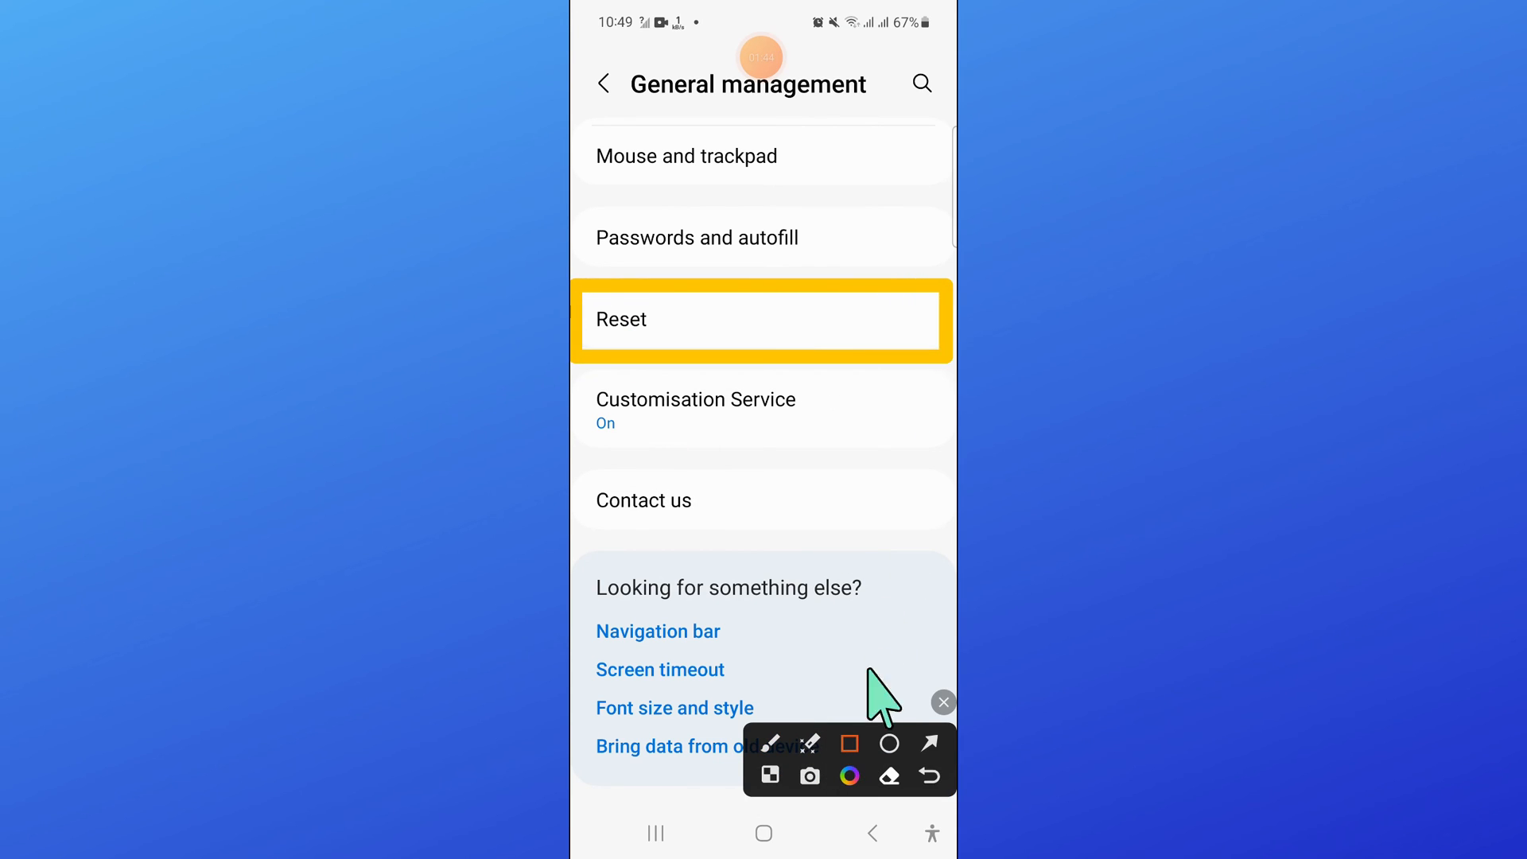
left_click_drag(573, 492, 616, 365)
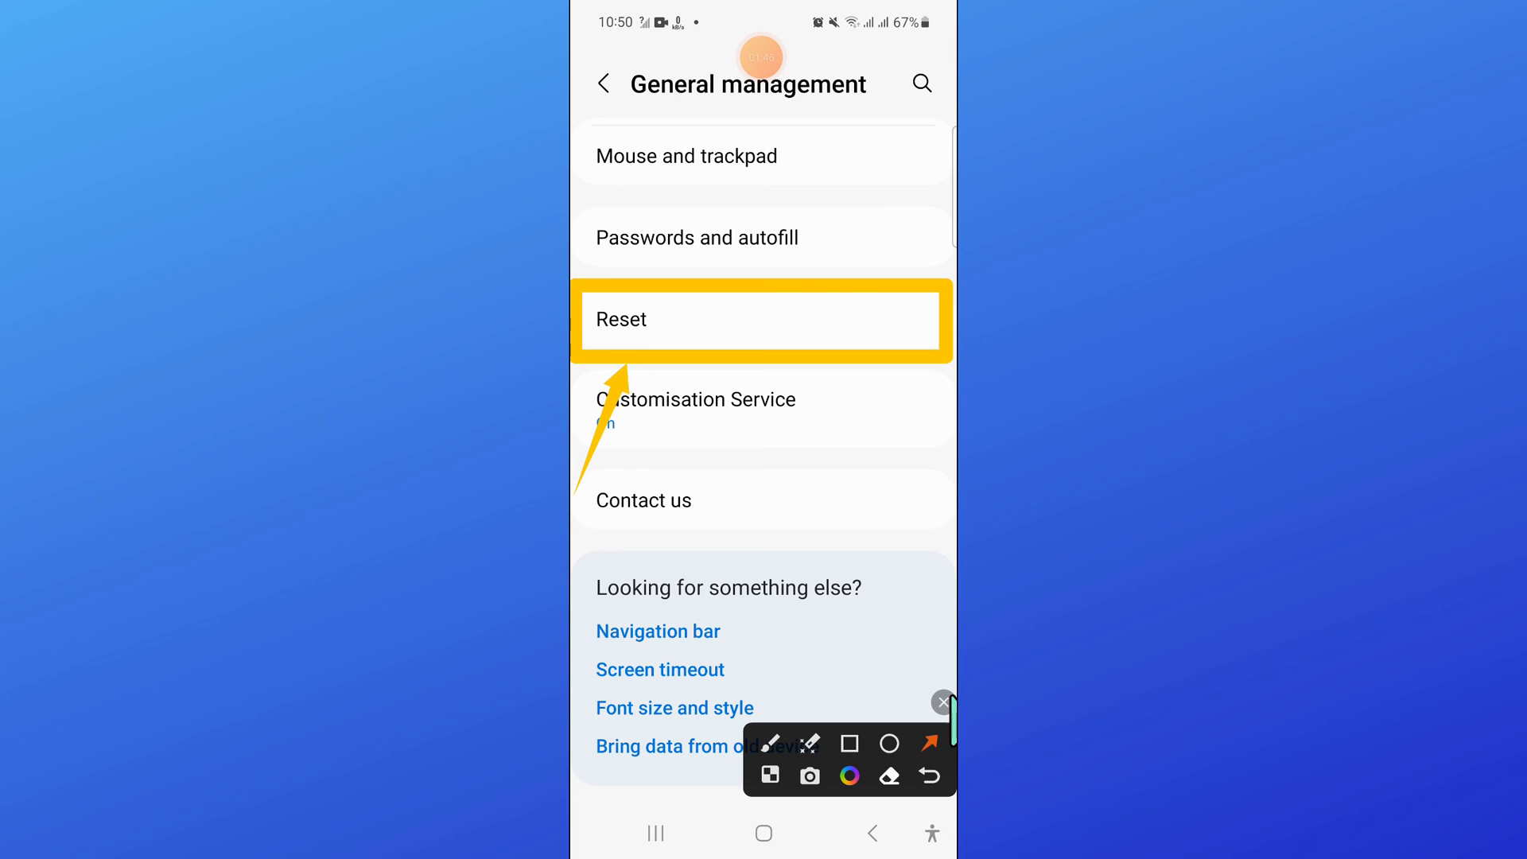
left_click(943, 702)
left_click(715, 339)
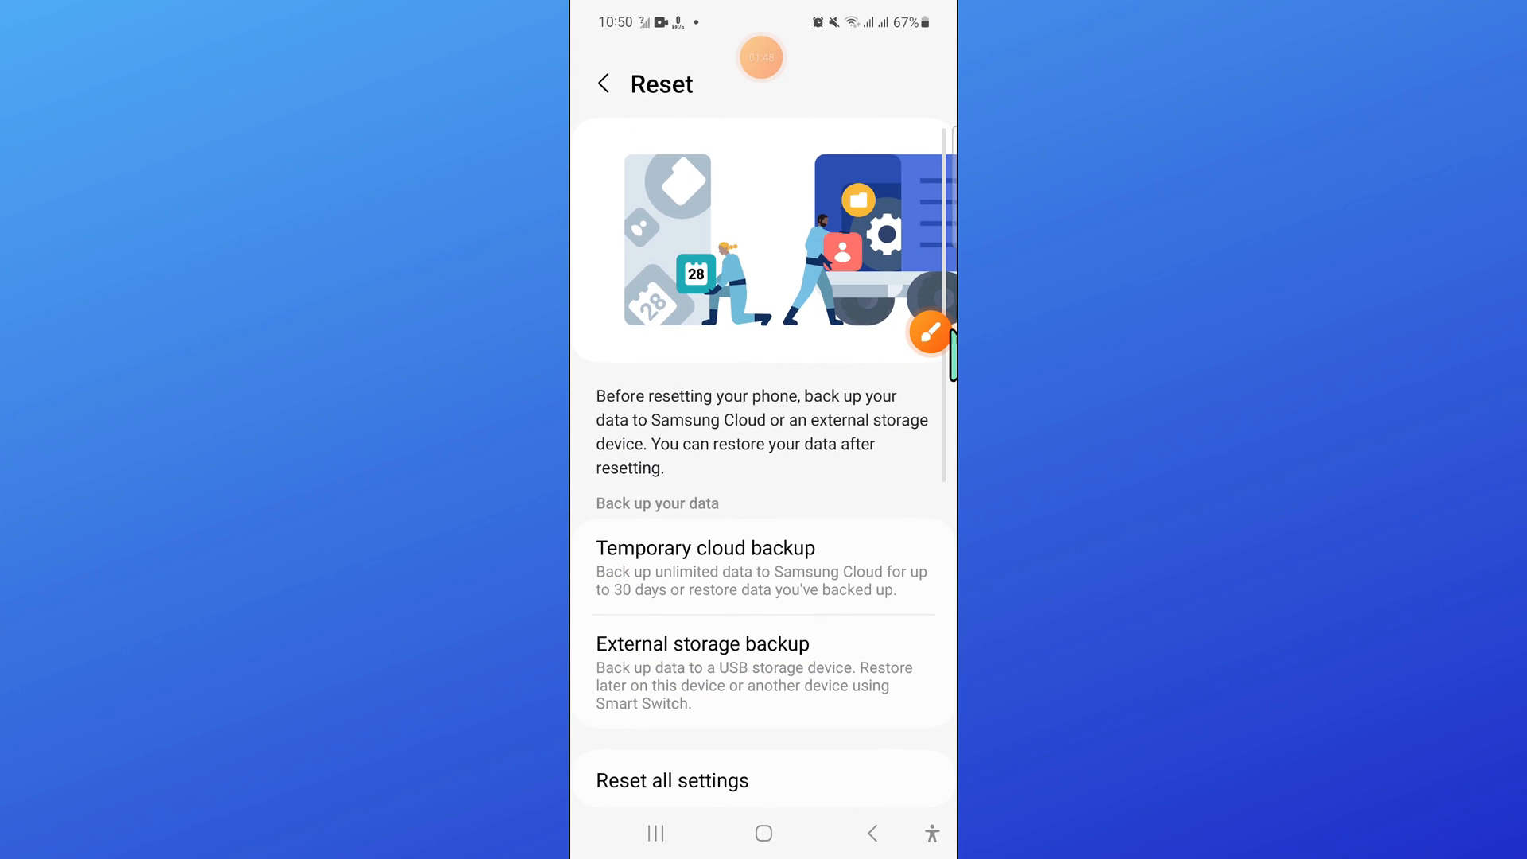
scroll(824, 505, "down", 3)
Mark Factory data reset with a box and arrow, then open the Factory data reset page
left_click(929, 352)
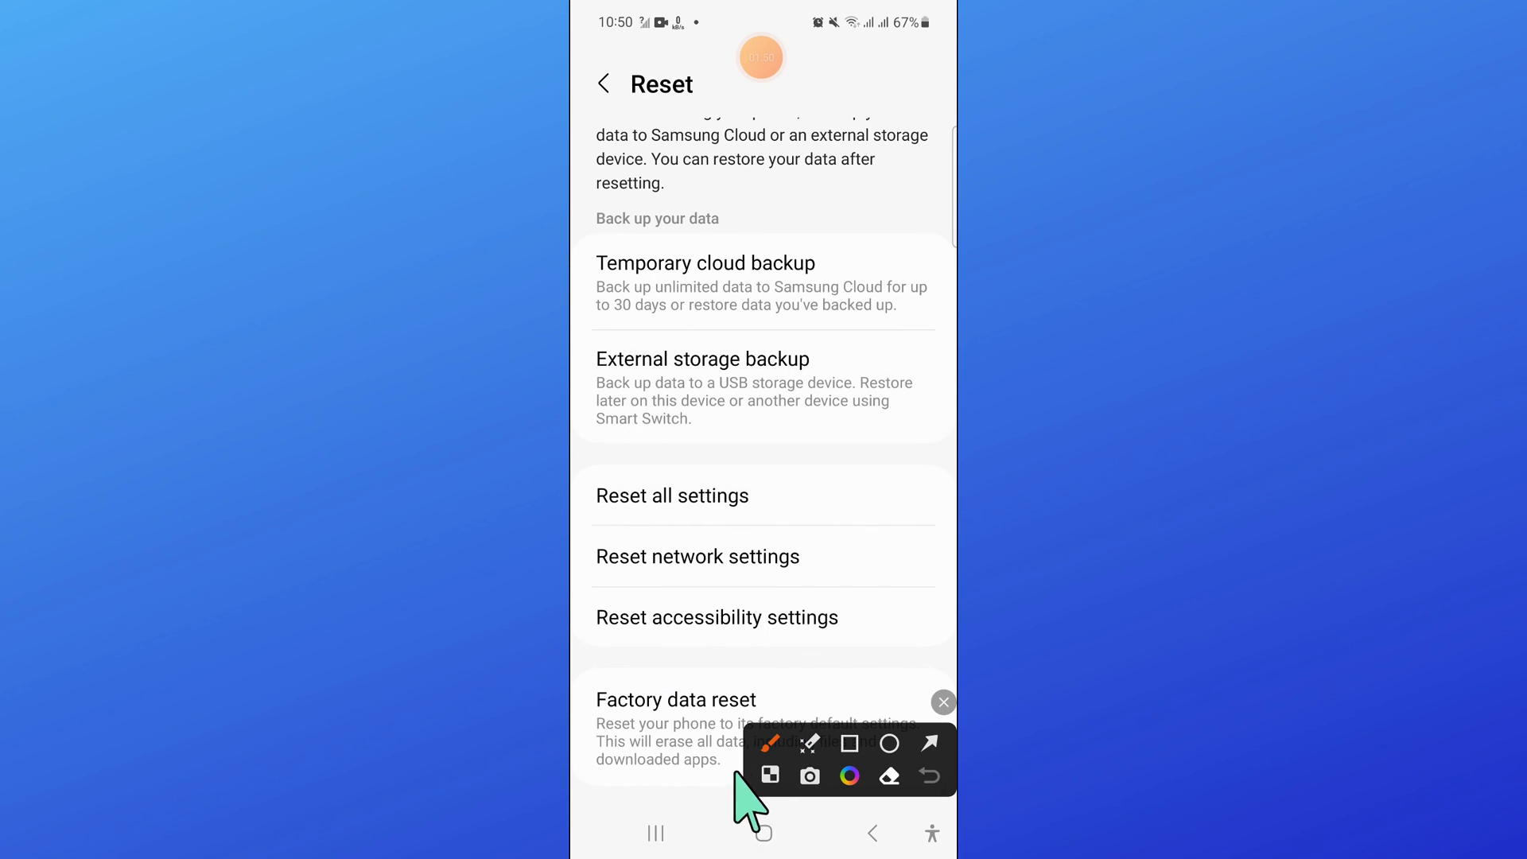
left_click_drag(869, 776, 870, 426)
left_click(850, 387)
mouse_move(574, 668)
left_mouse_down()
mouse_move(757, 757)
mouse_move(951, 788)
left_mouse_up()
left_click(929, 387)
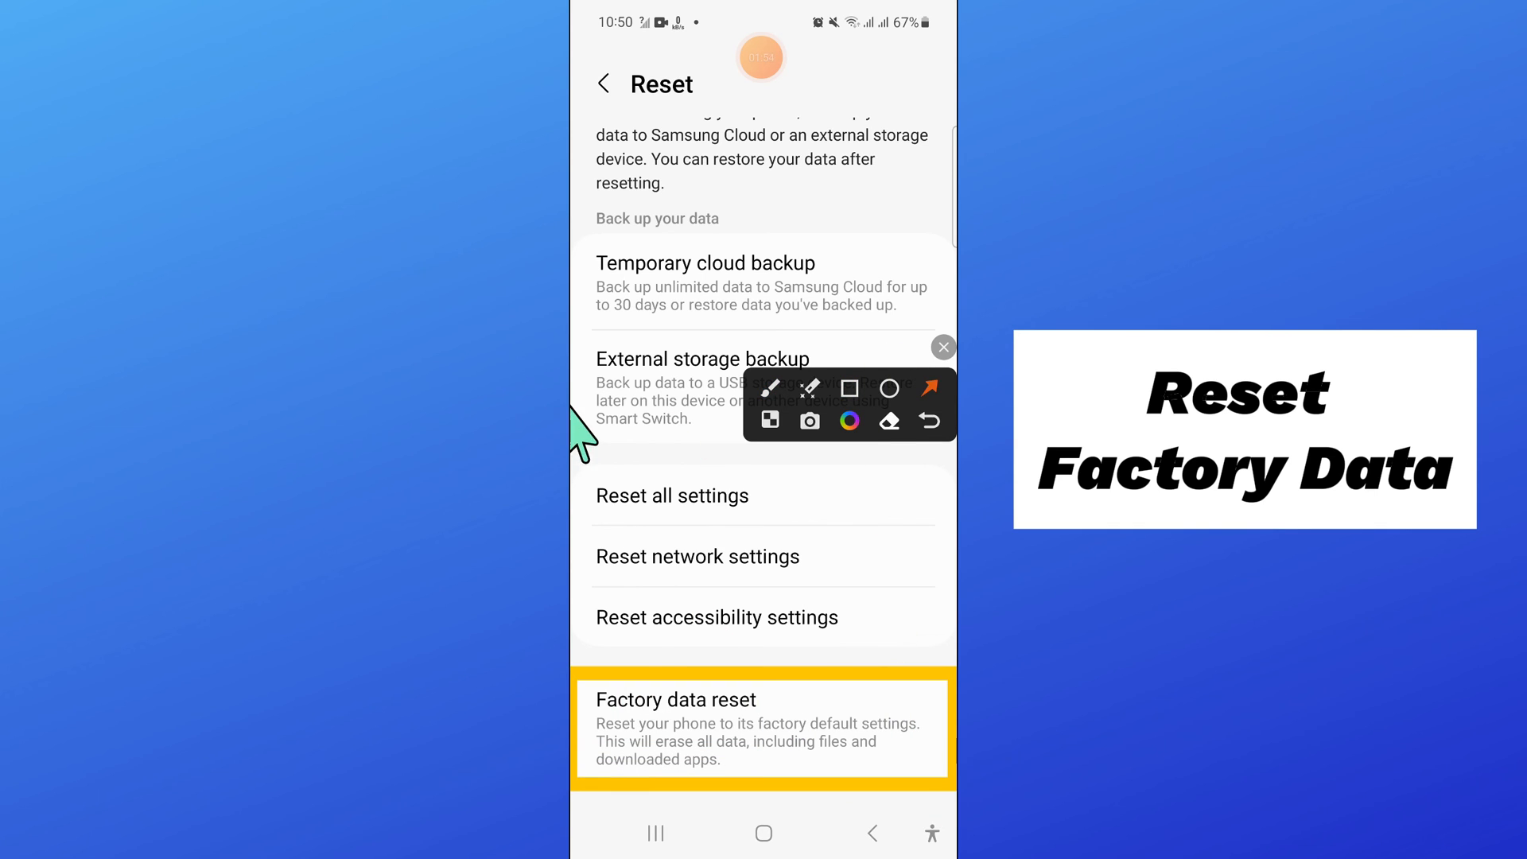
left_click_drag(574, 412, 644, 659)
left_click(944, 350)
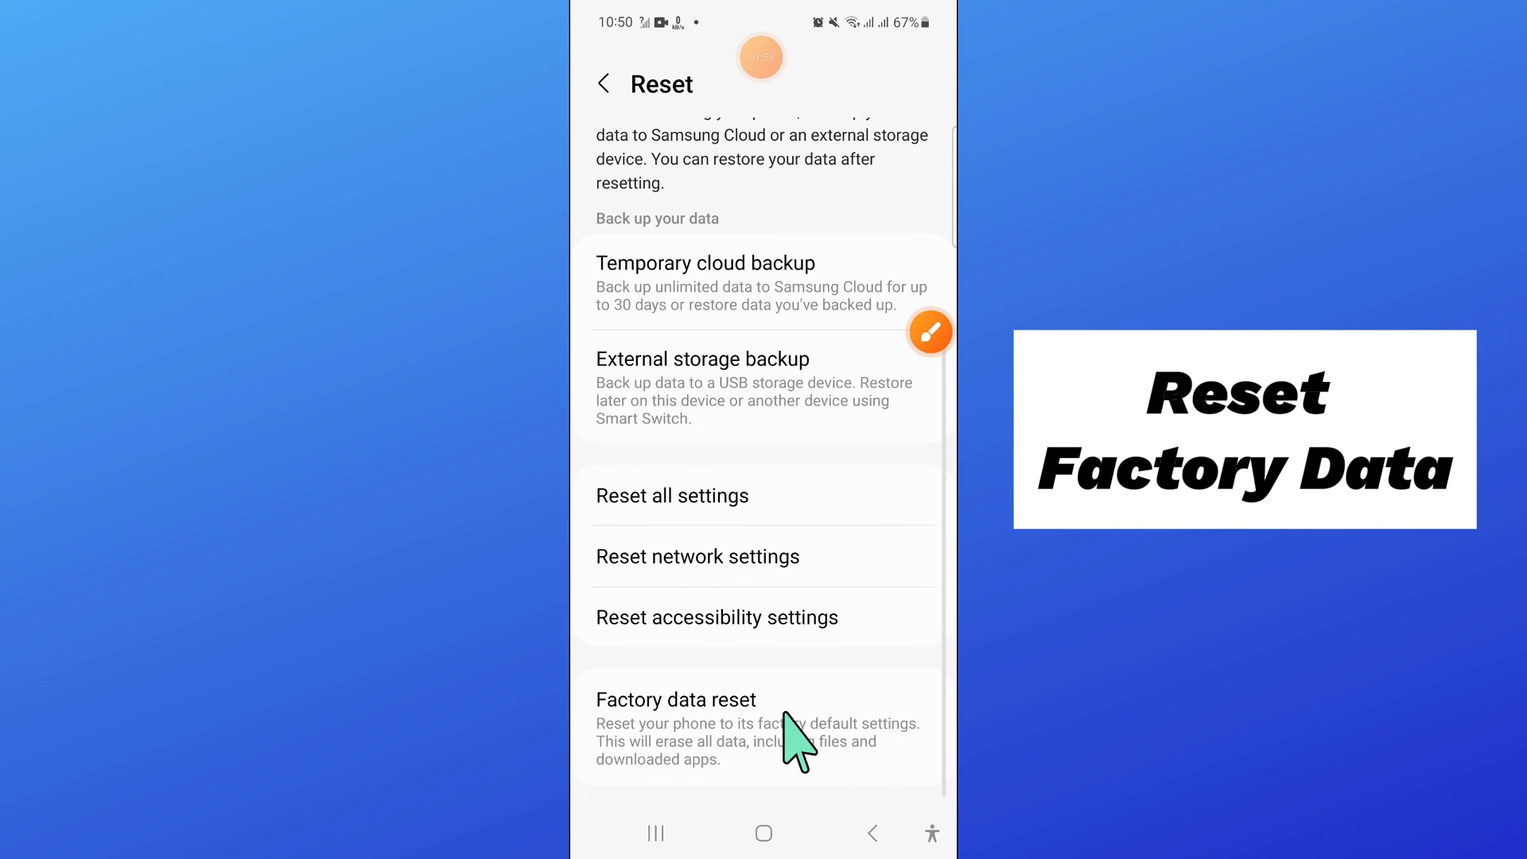
left_click(793, 733)
scroll(799, 525, "down", 5)
scroll(800, 525, "down", 10)
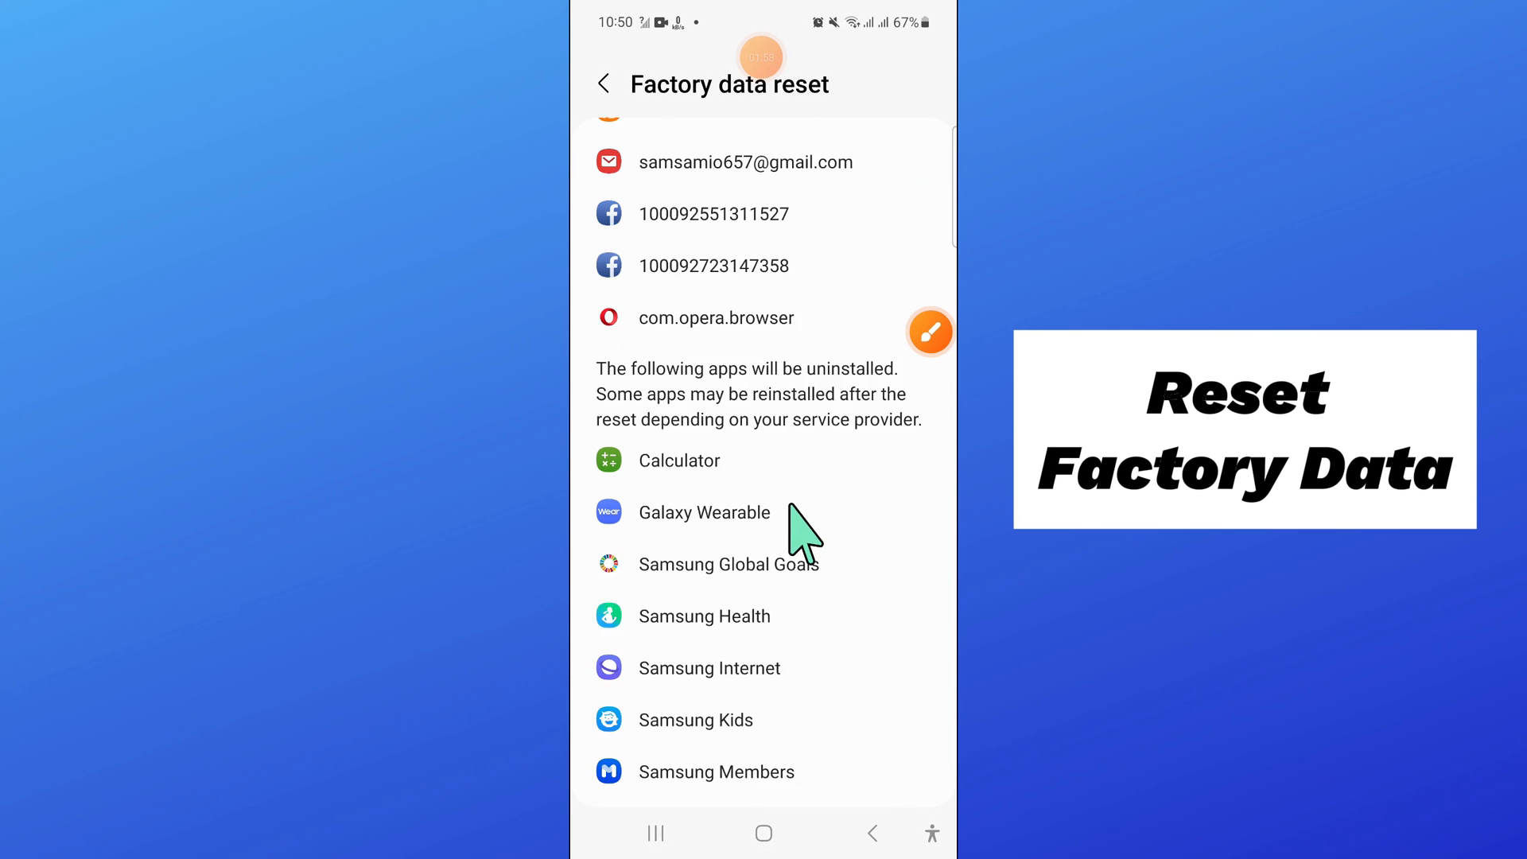
scroll(802, 529, "down", 5)
Frame the blue Reset button at the bottom of Factory data reset with a box
left_click(931, 332)
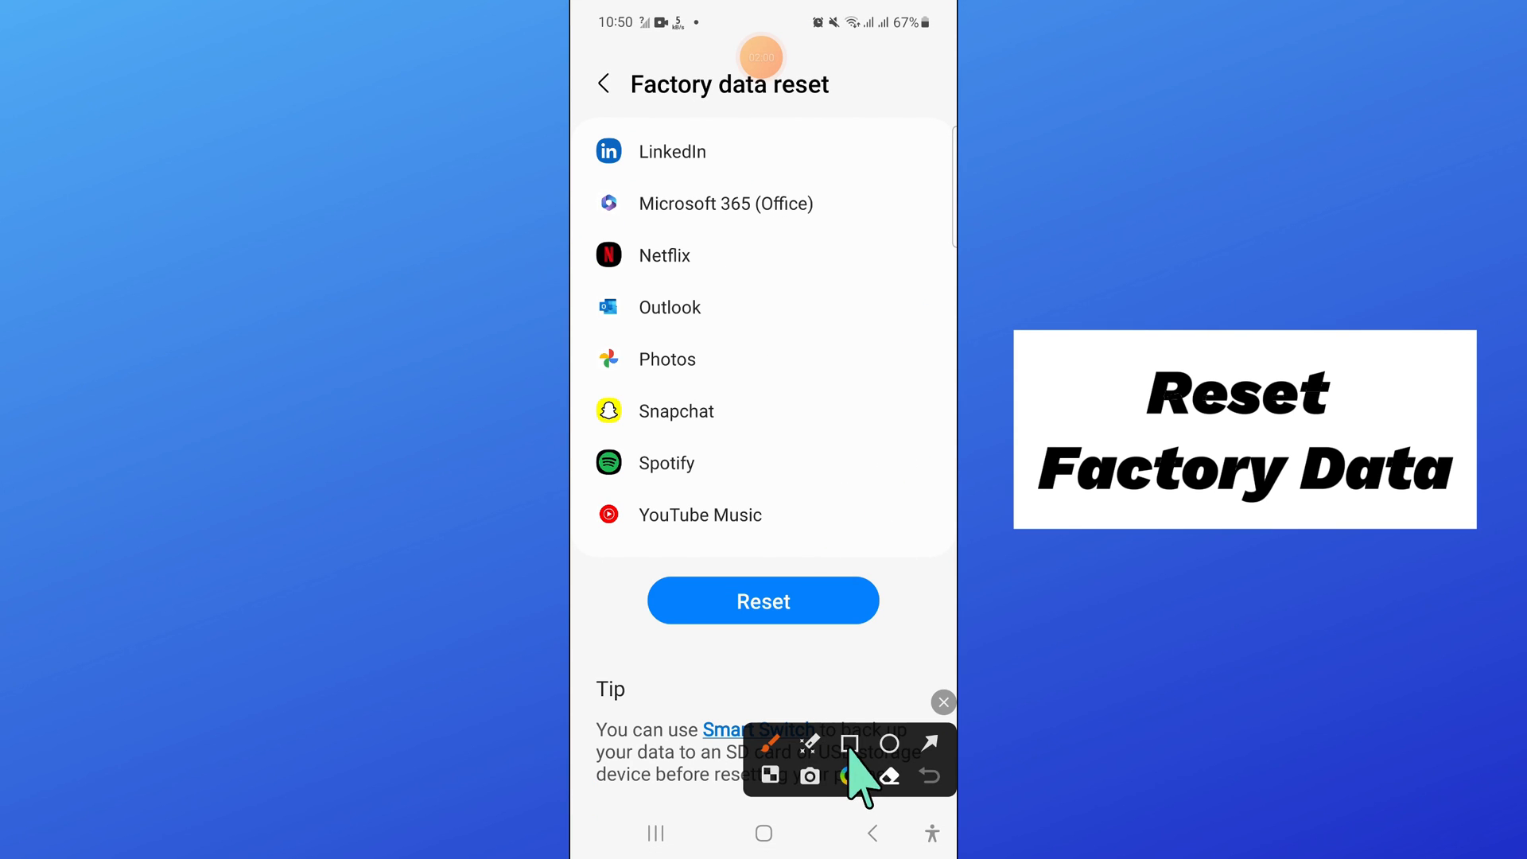
left_click(848, 745)
left_click_drag(632, 560, 896, 648)
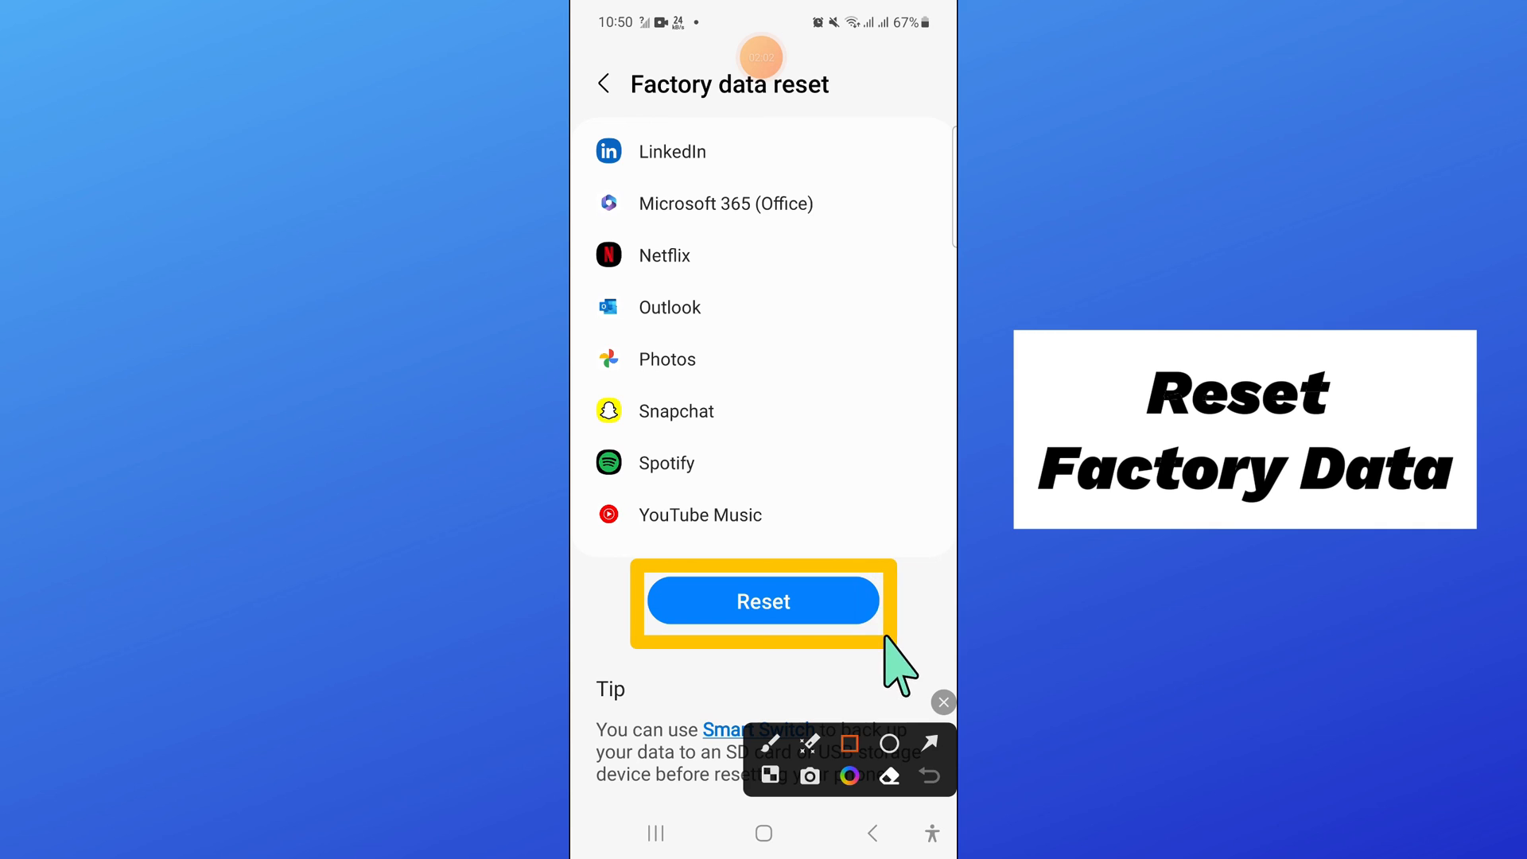